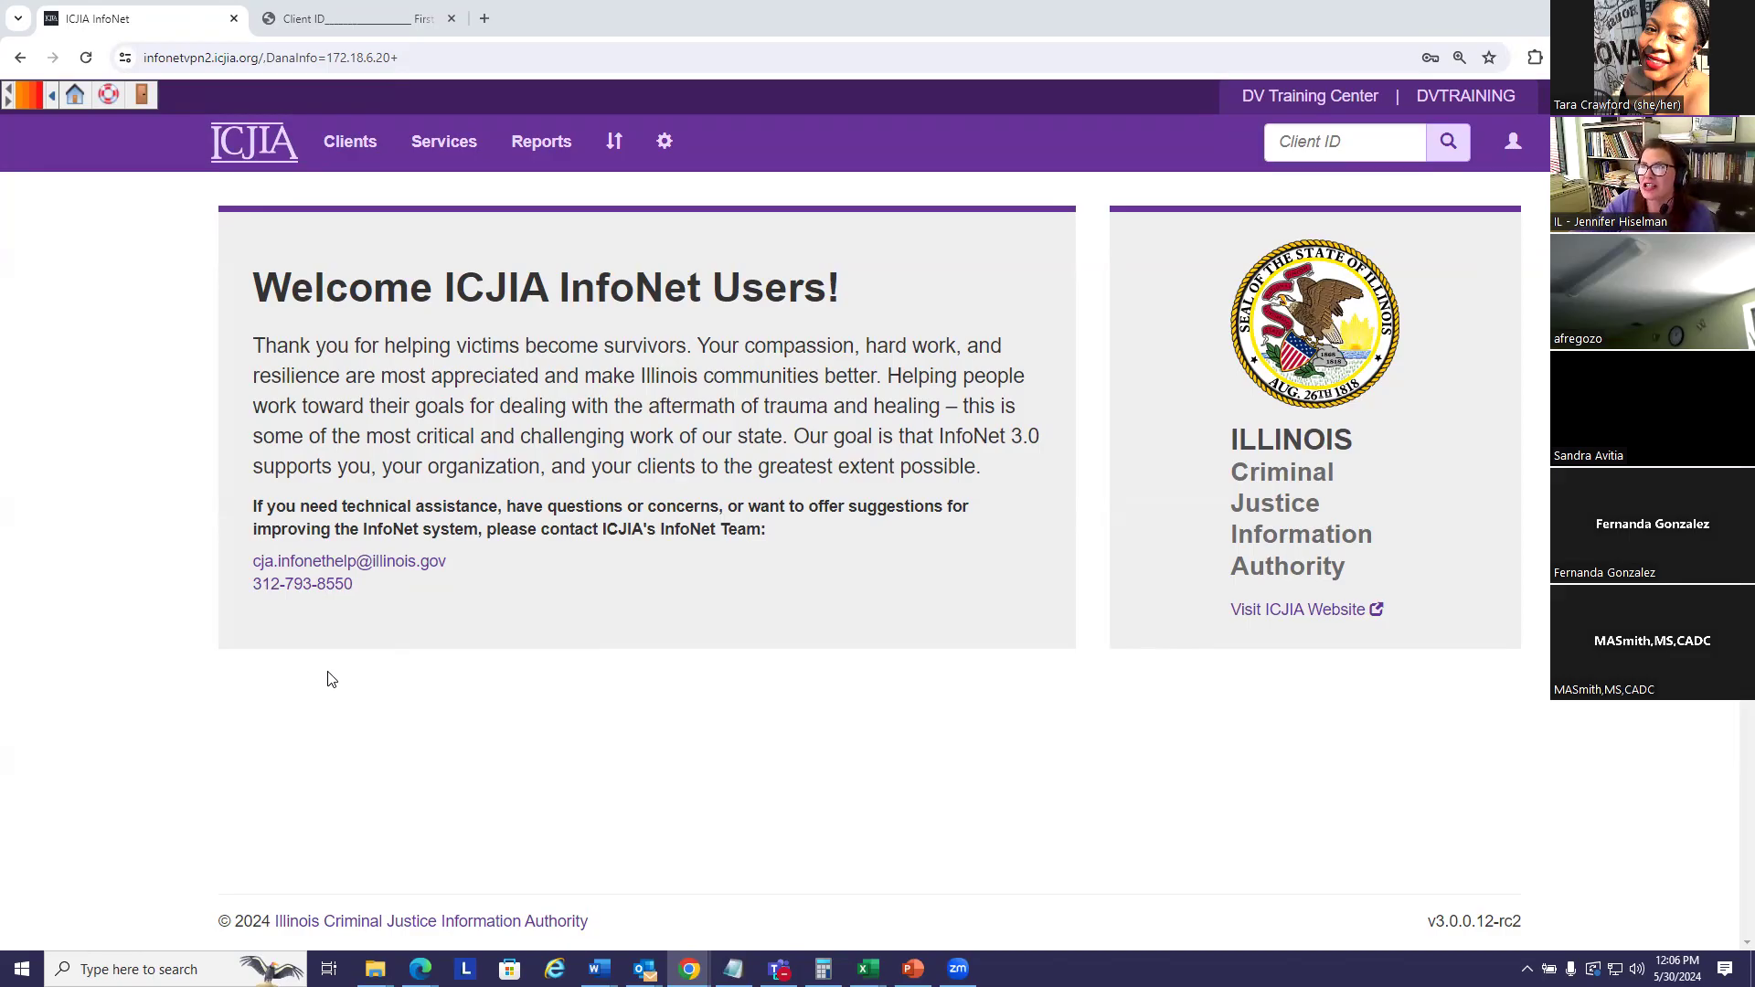
# - Choose New Child from the Clients menu to open a blank New Child Intake form
pyautogui.click(353, 144)
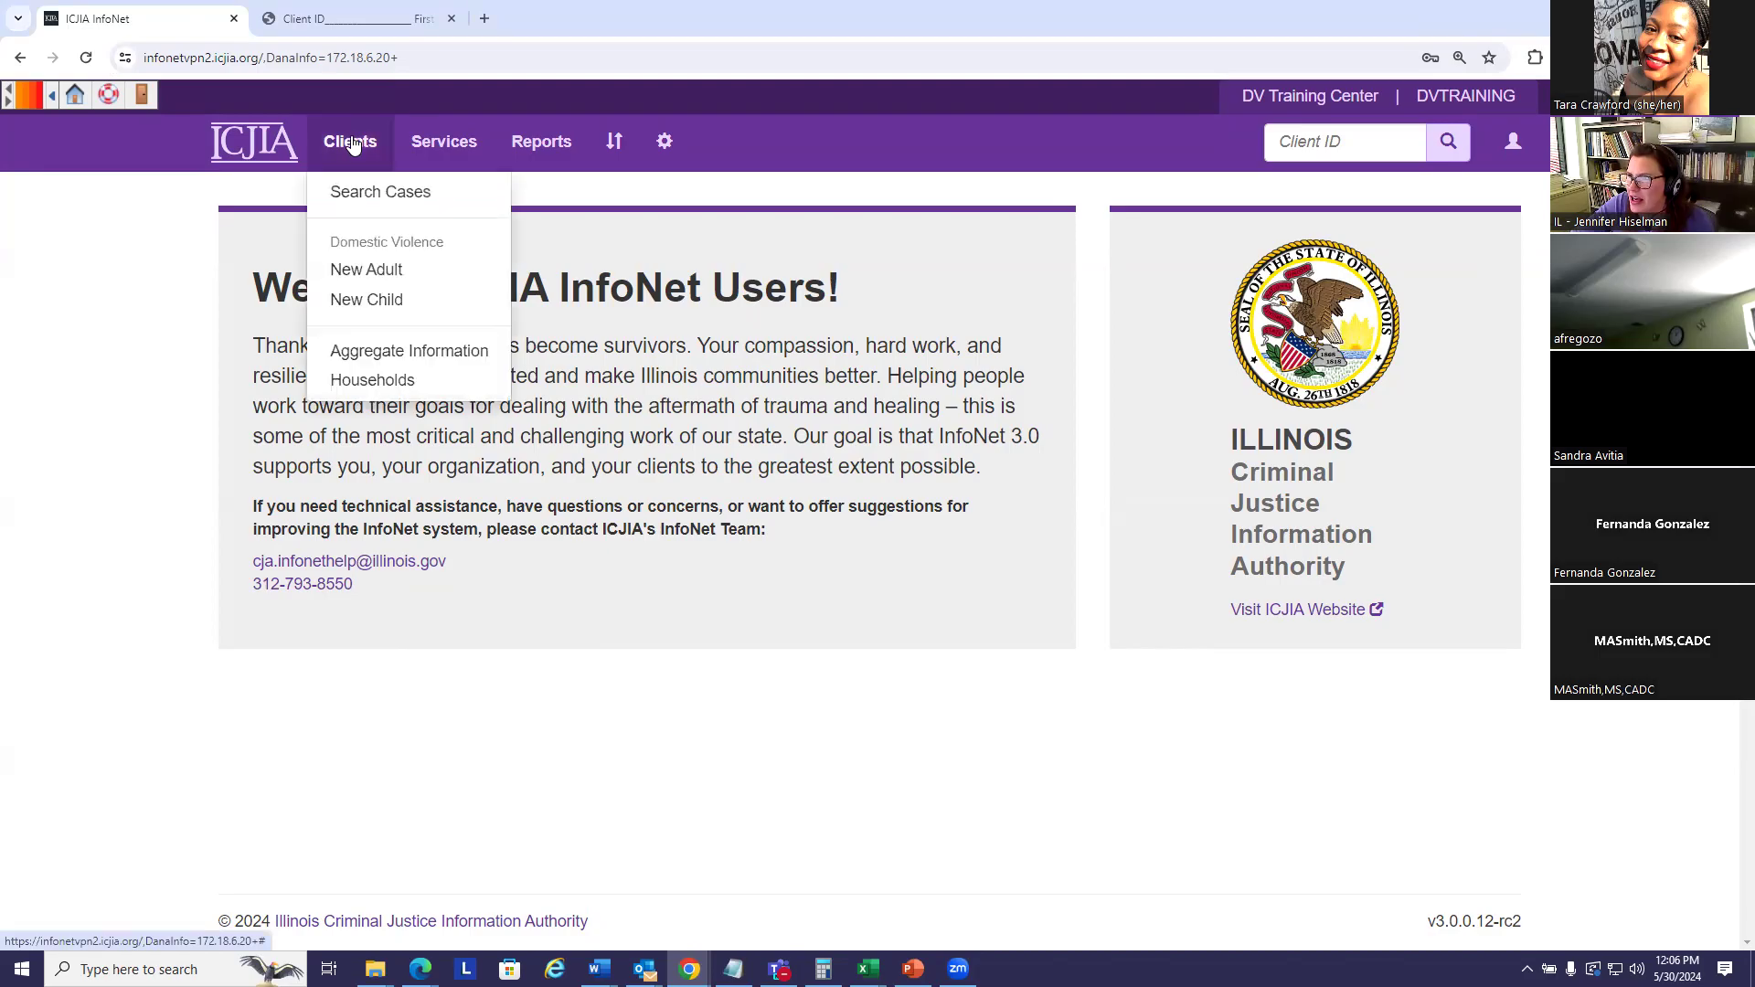
pyautogui.click(372, 300)
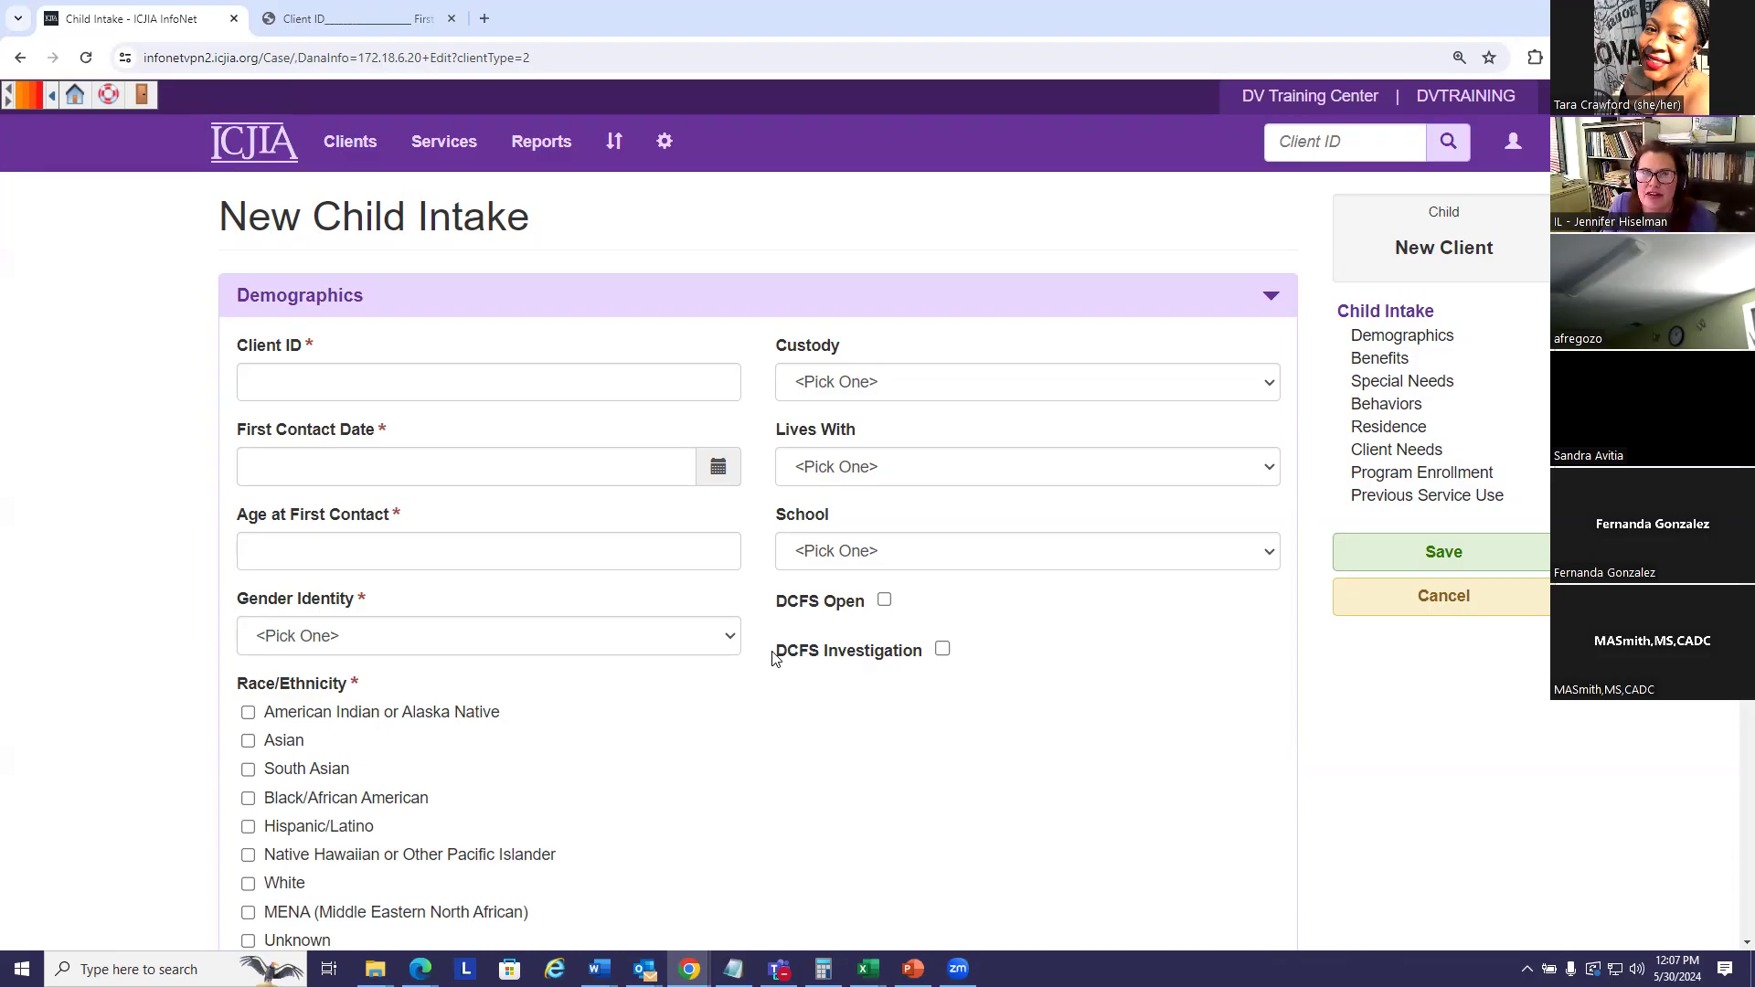
# - Enter the child's client ID code in the Client ID field
pyautogui.click(310, 382)
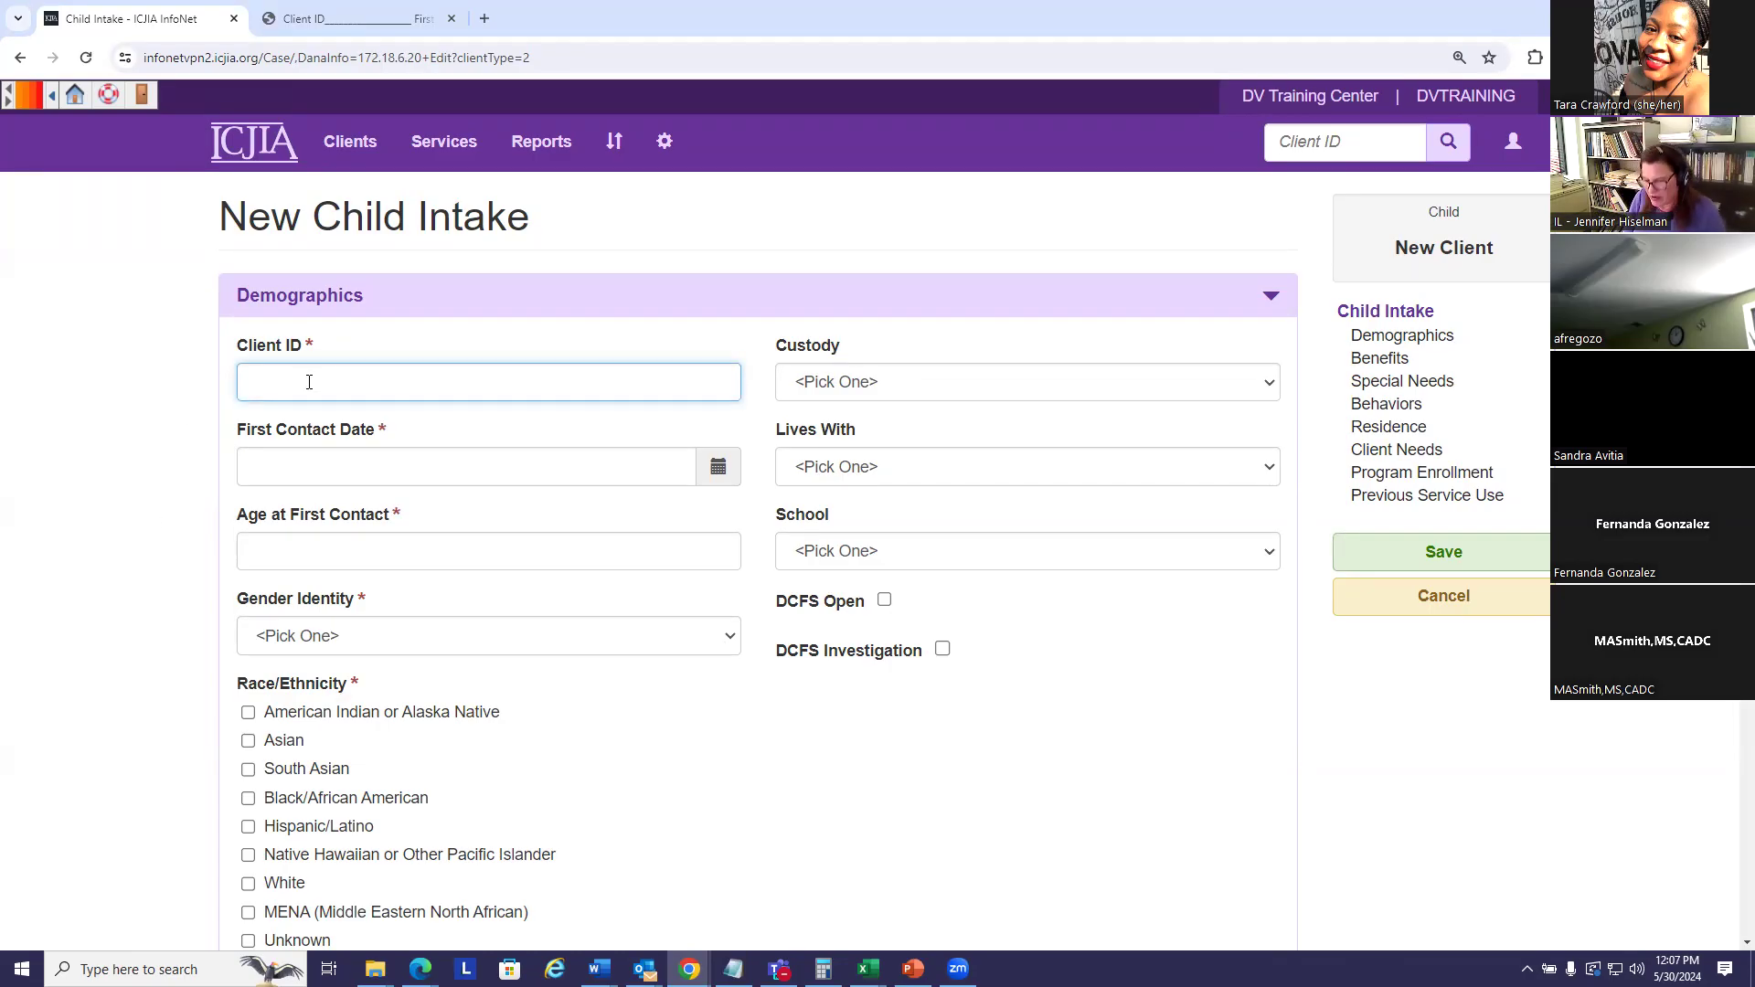
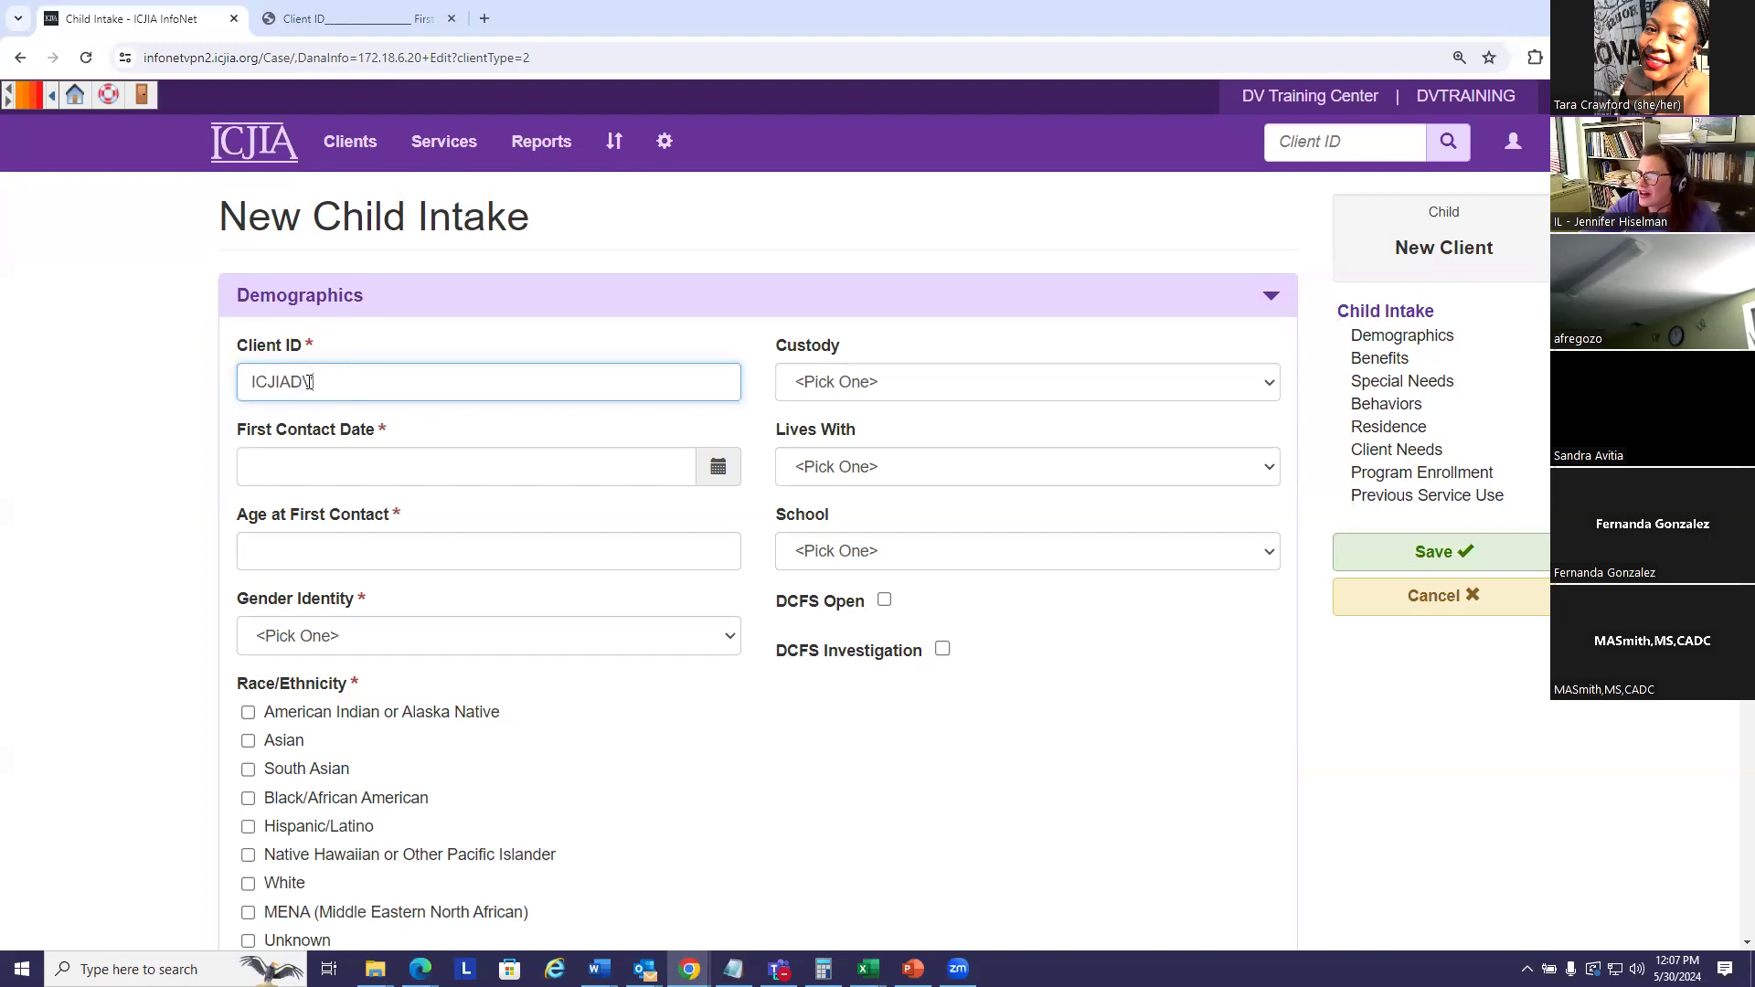
pyautogui.click(362, 145)
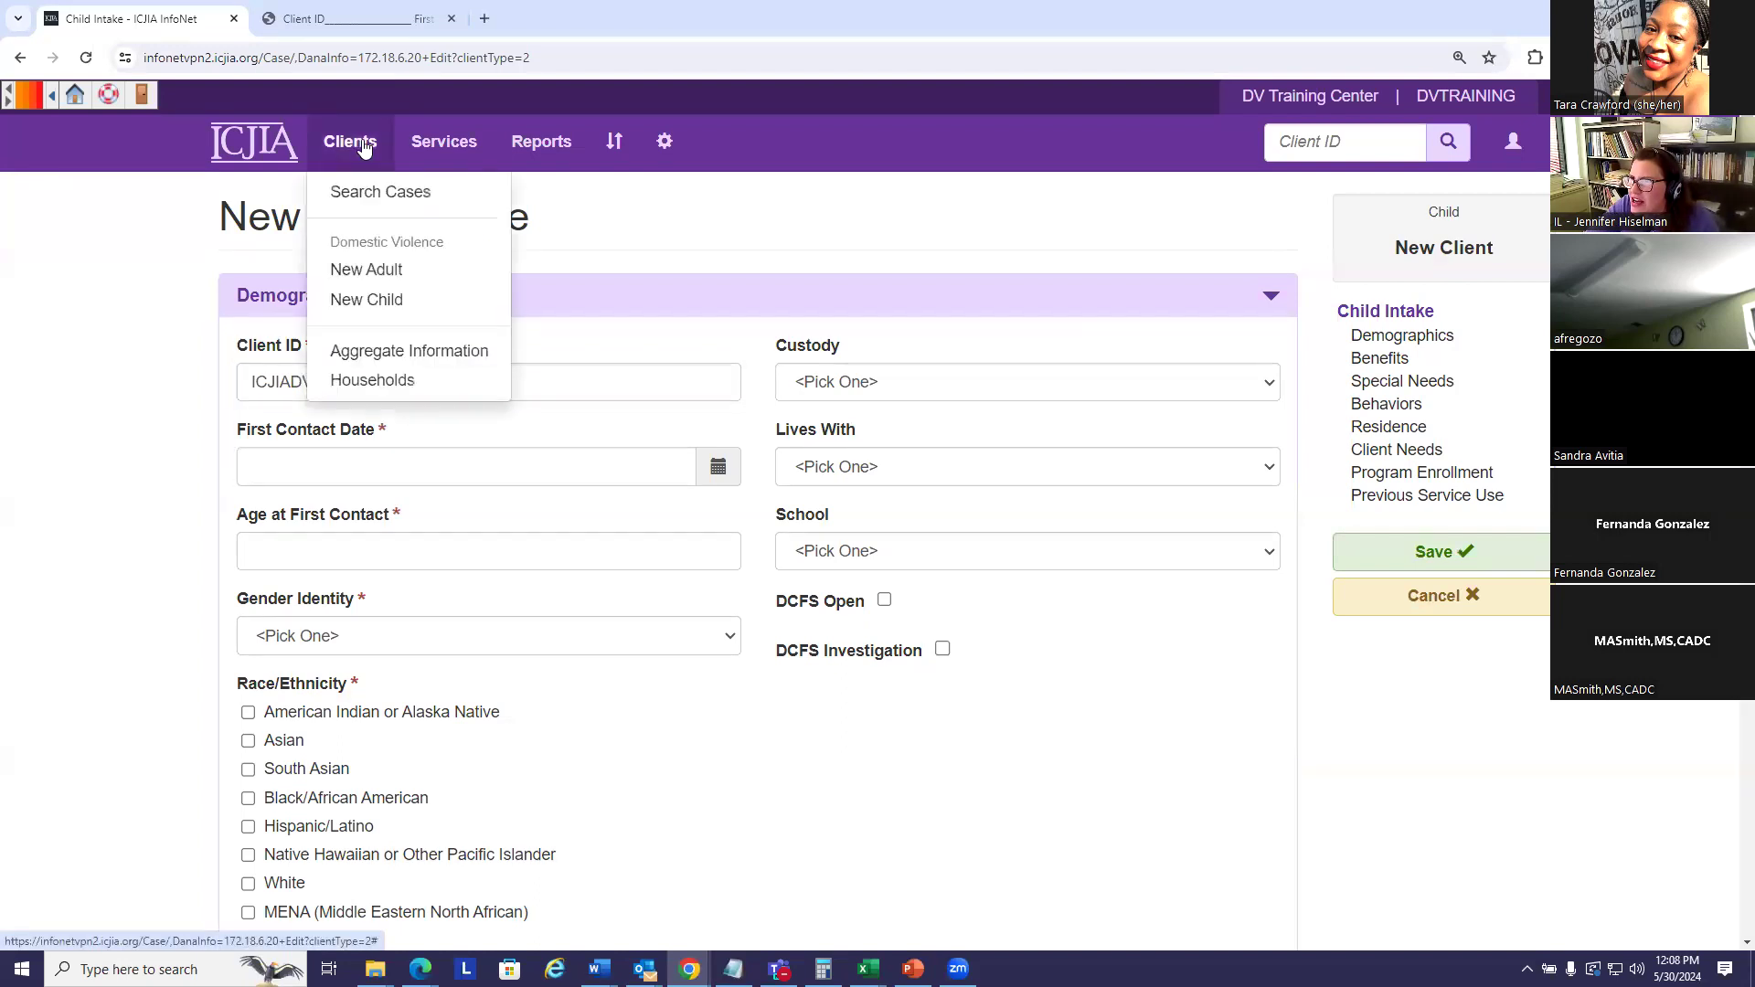
pyautogui.click(161, 210)
pyautogui.click(325, 382)
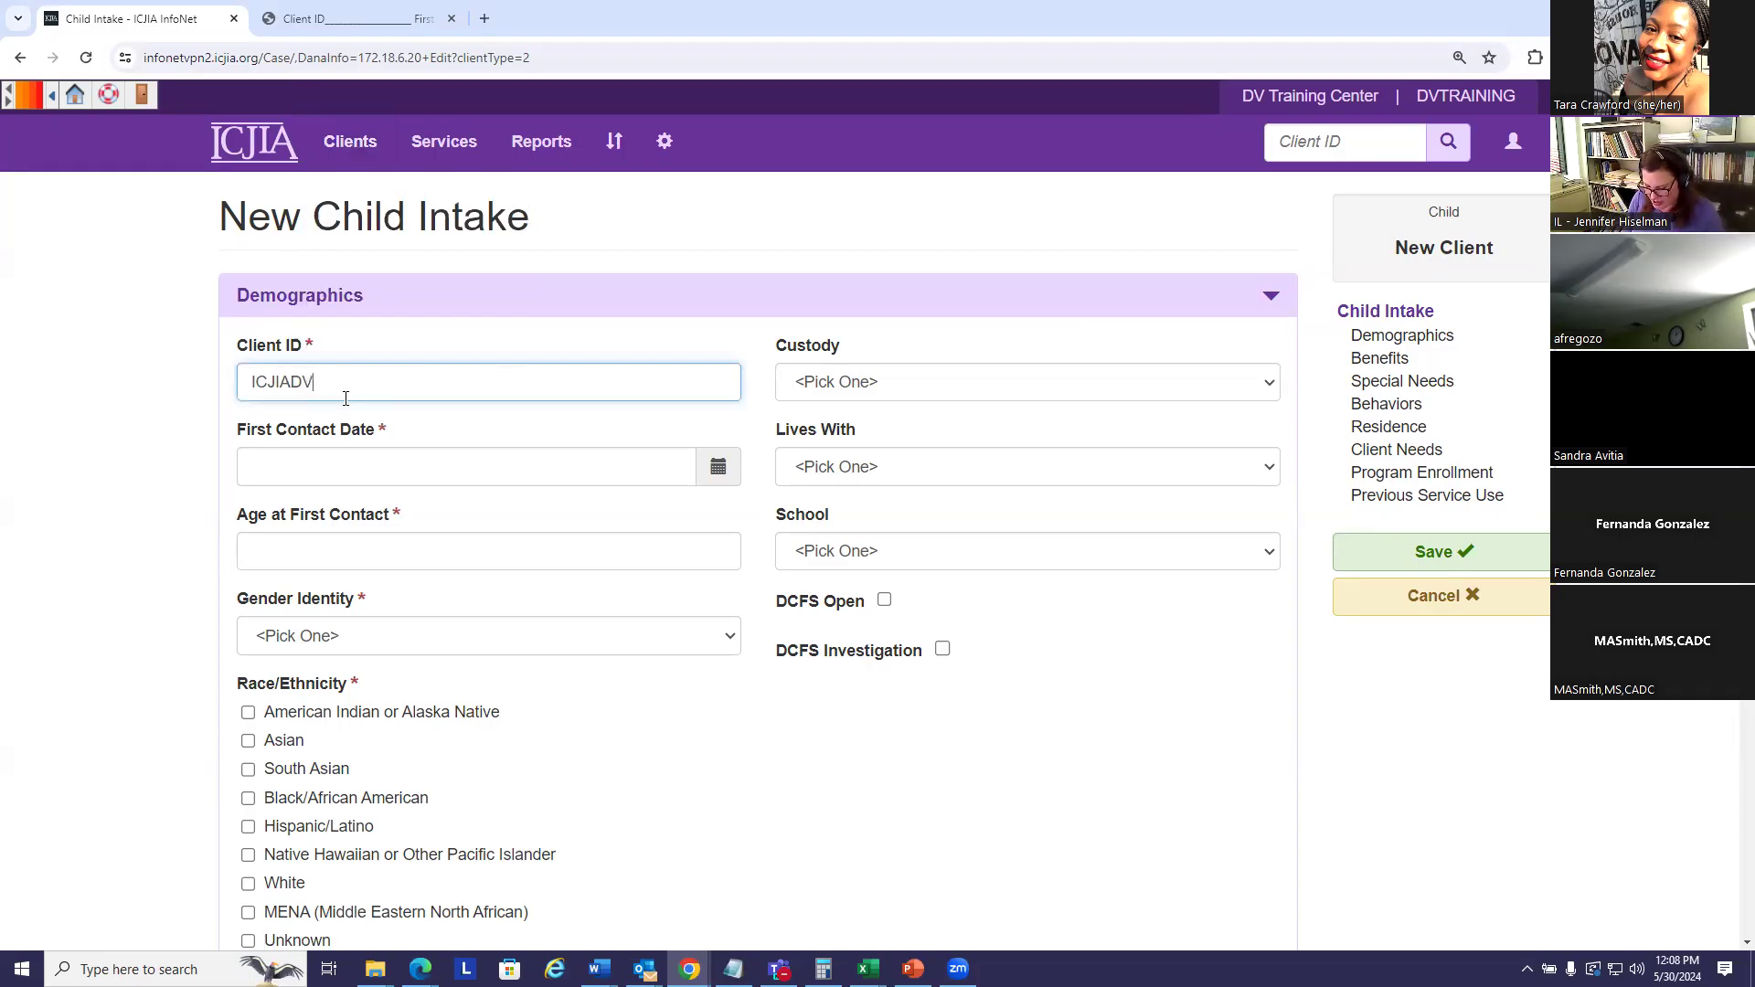
pyautogui.write('2')
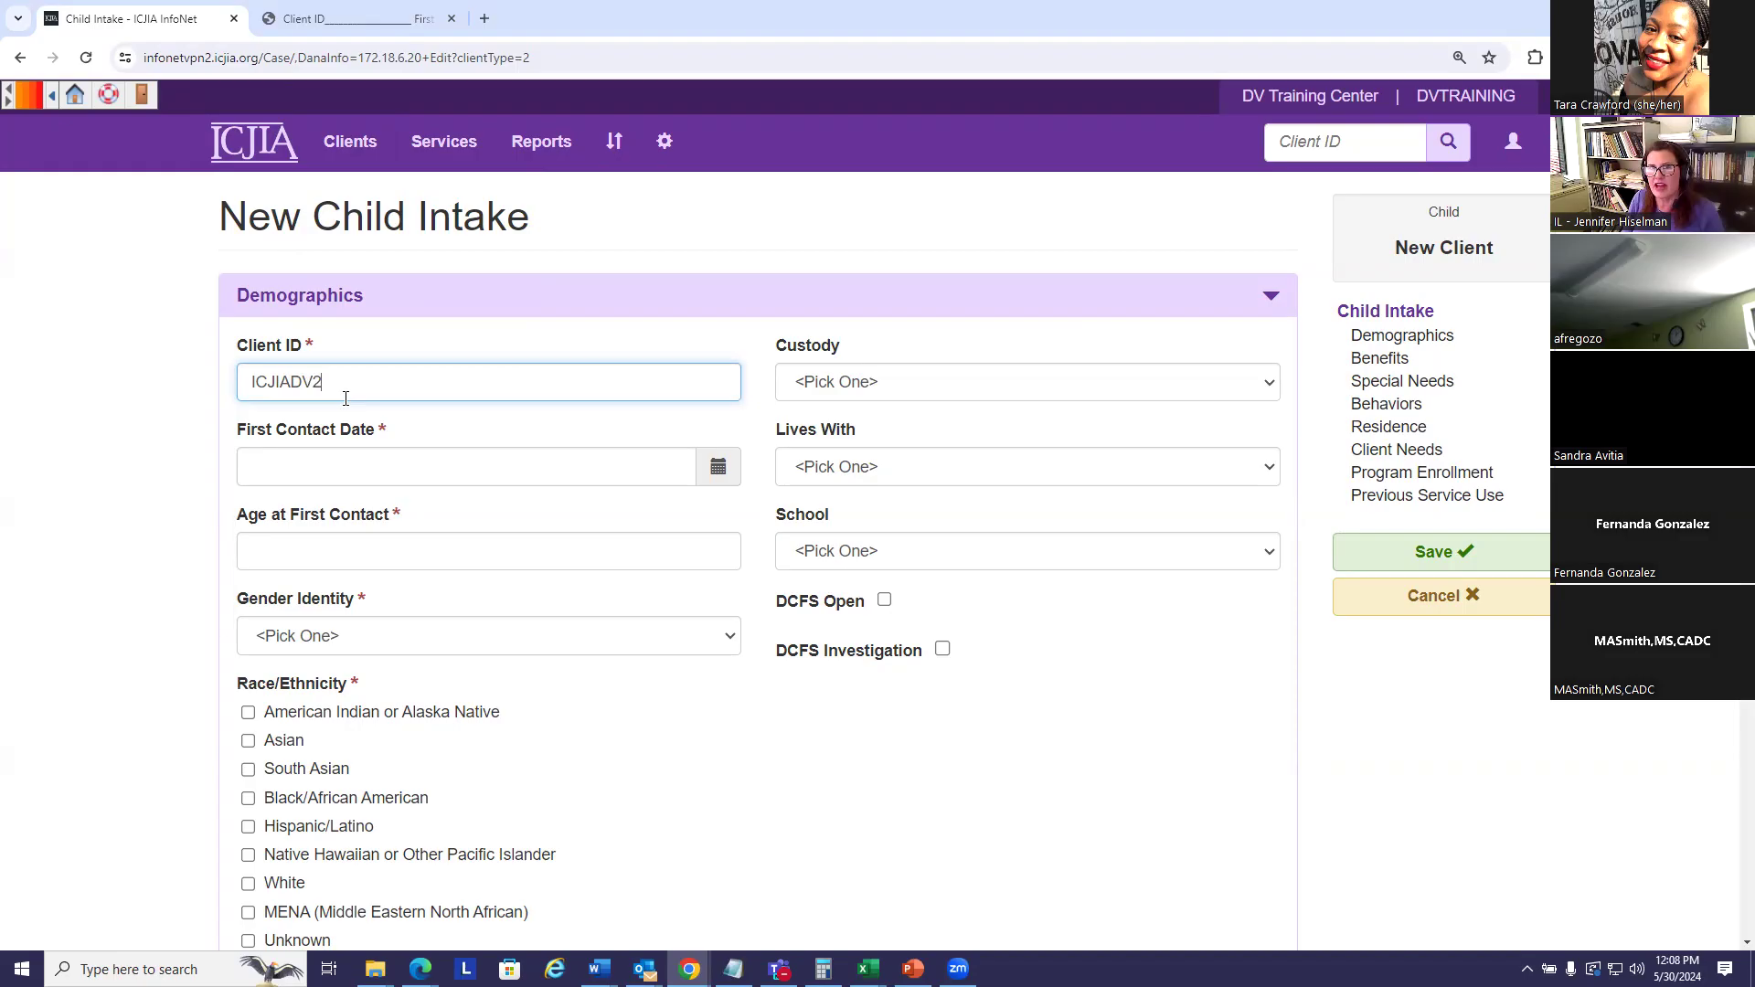
pyautogui.write('c')
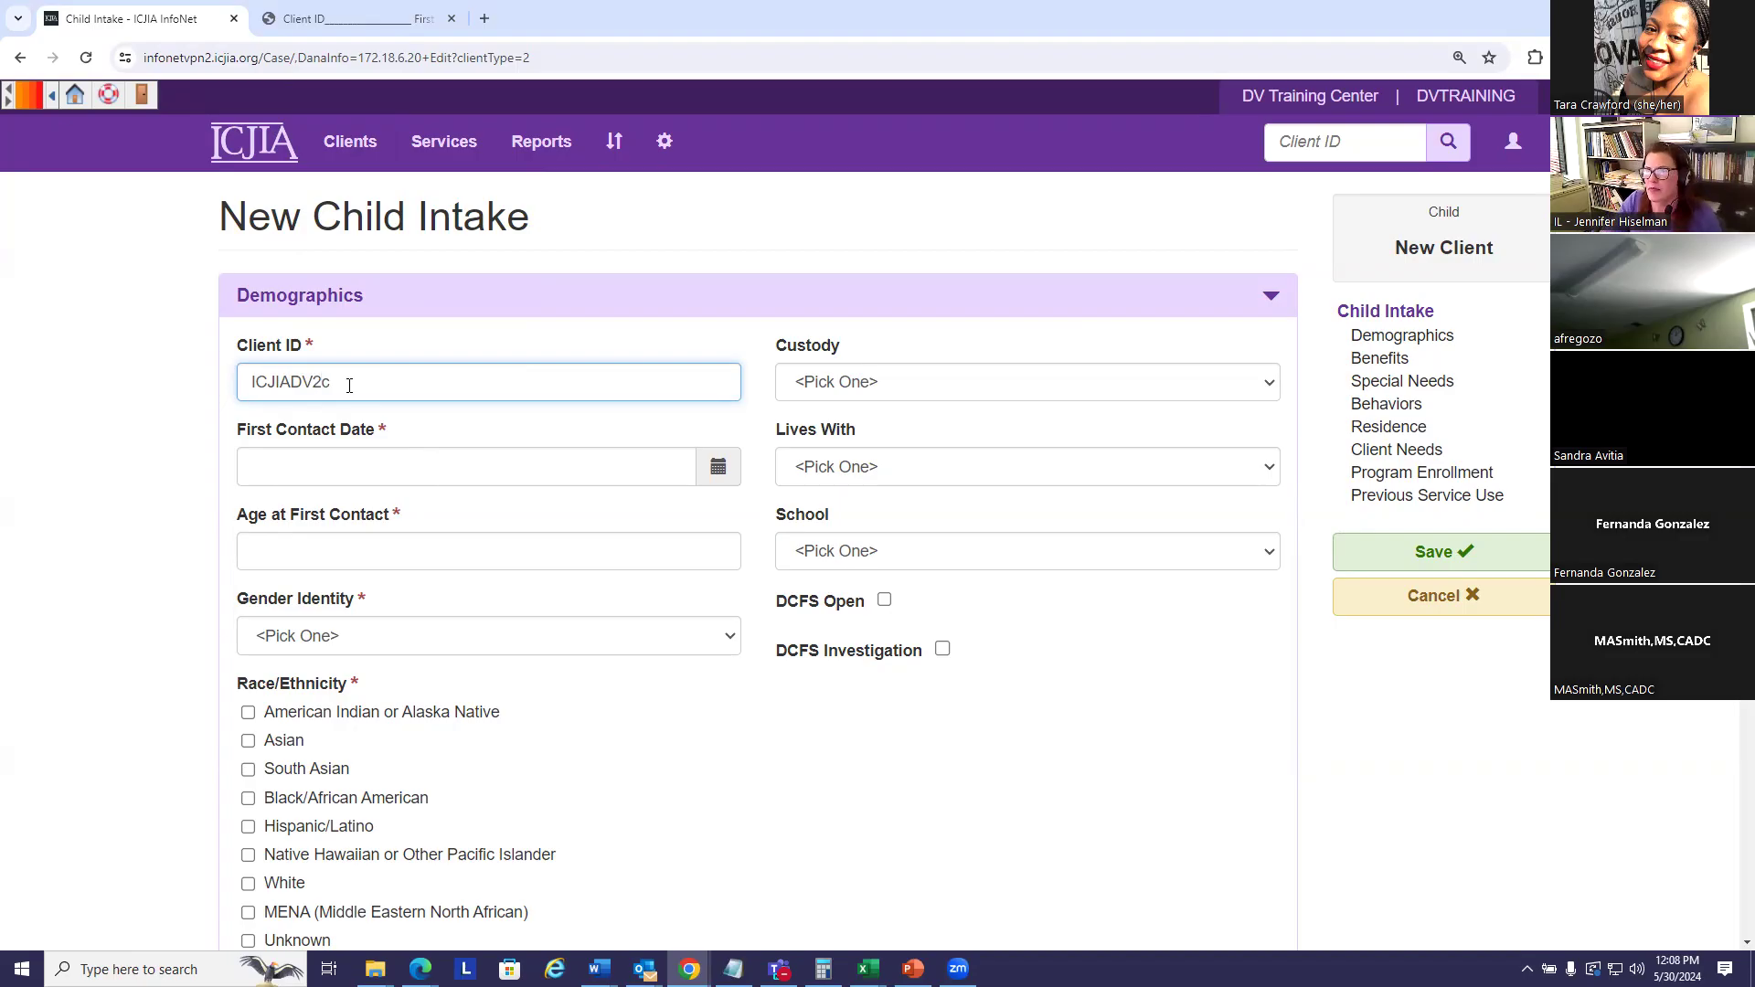
pyautogui.click(370, 462)
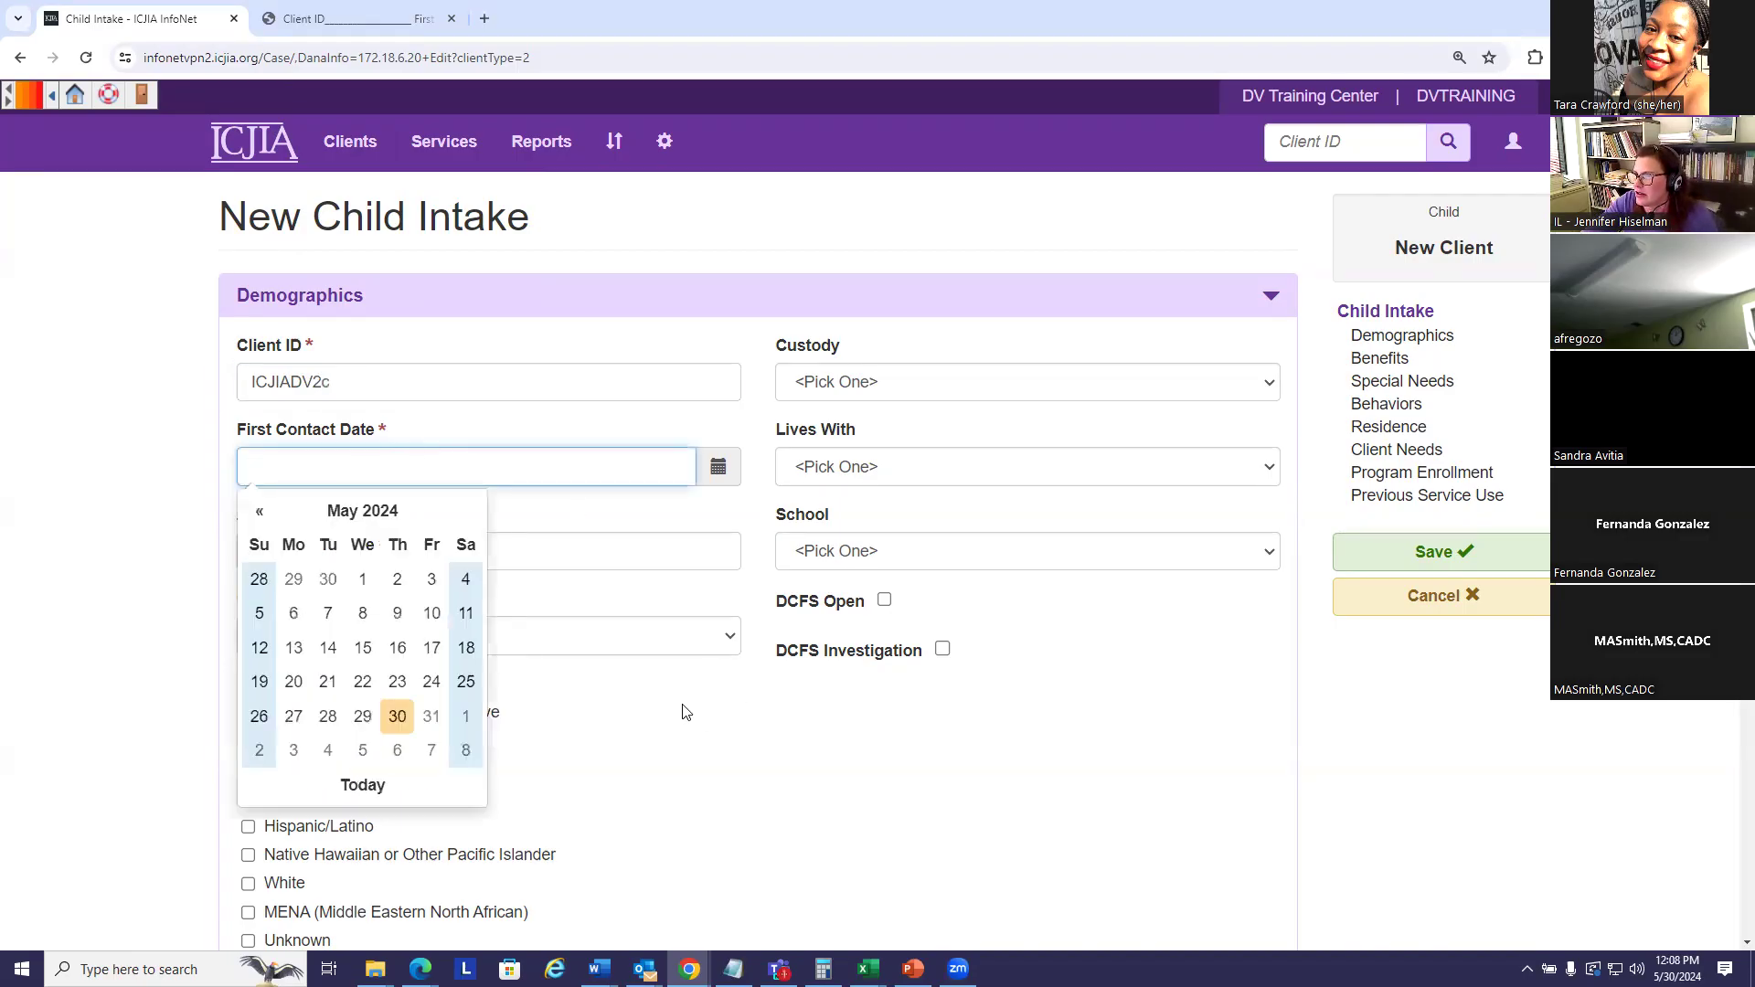
# - Set first contact date to 05/01/2024, age 5, and gender identity Male
pyautogui.click(363, 579)
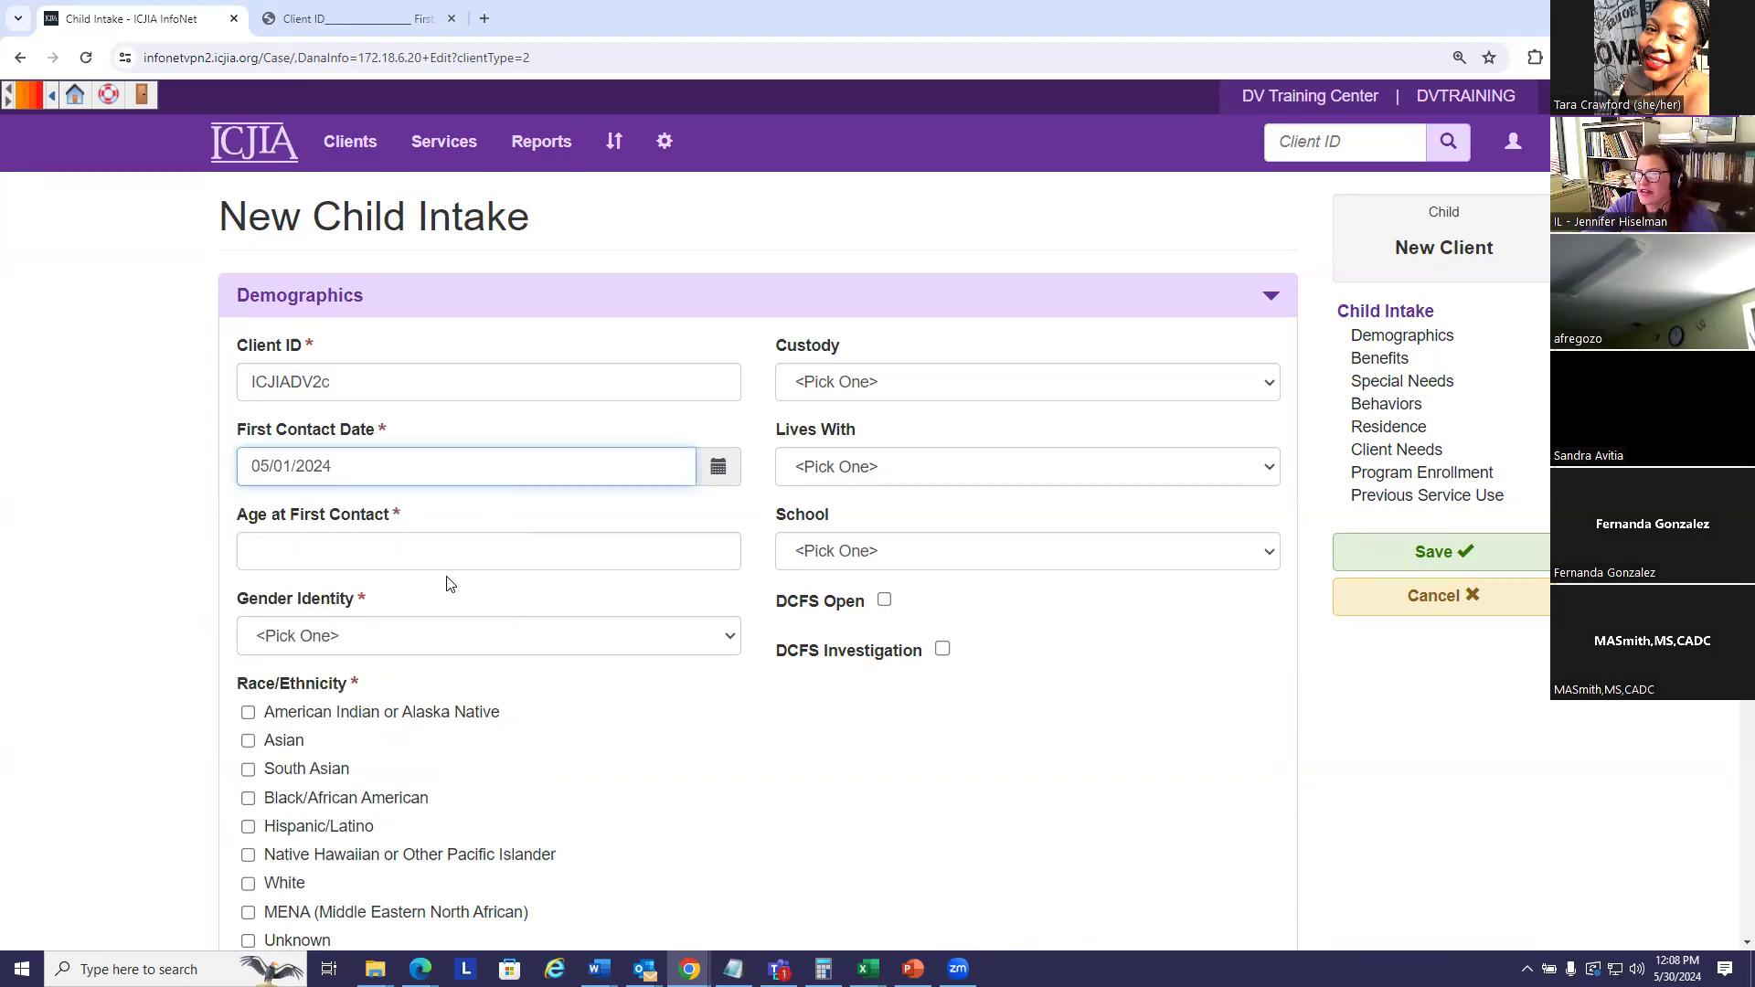
pyautogui.click(295, 548)
pyautogui.write('5')
pyautogui.click(327, 638)
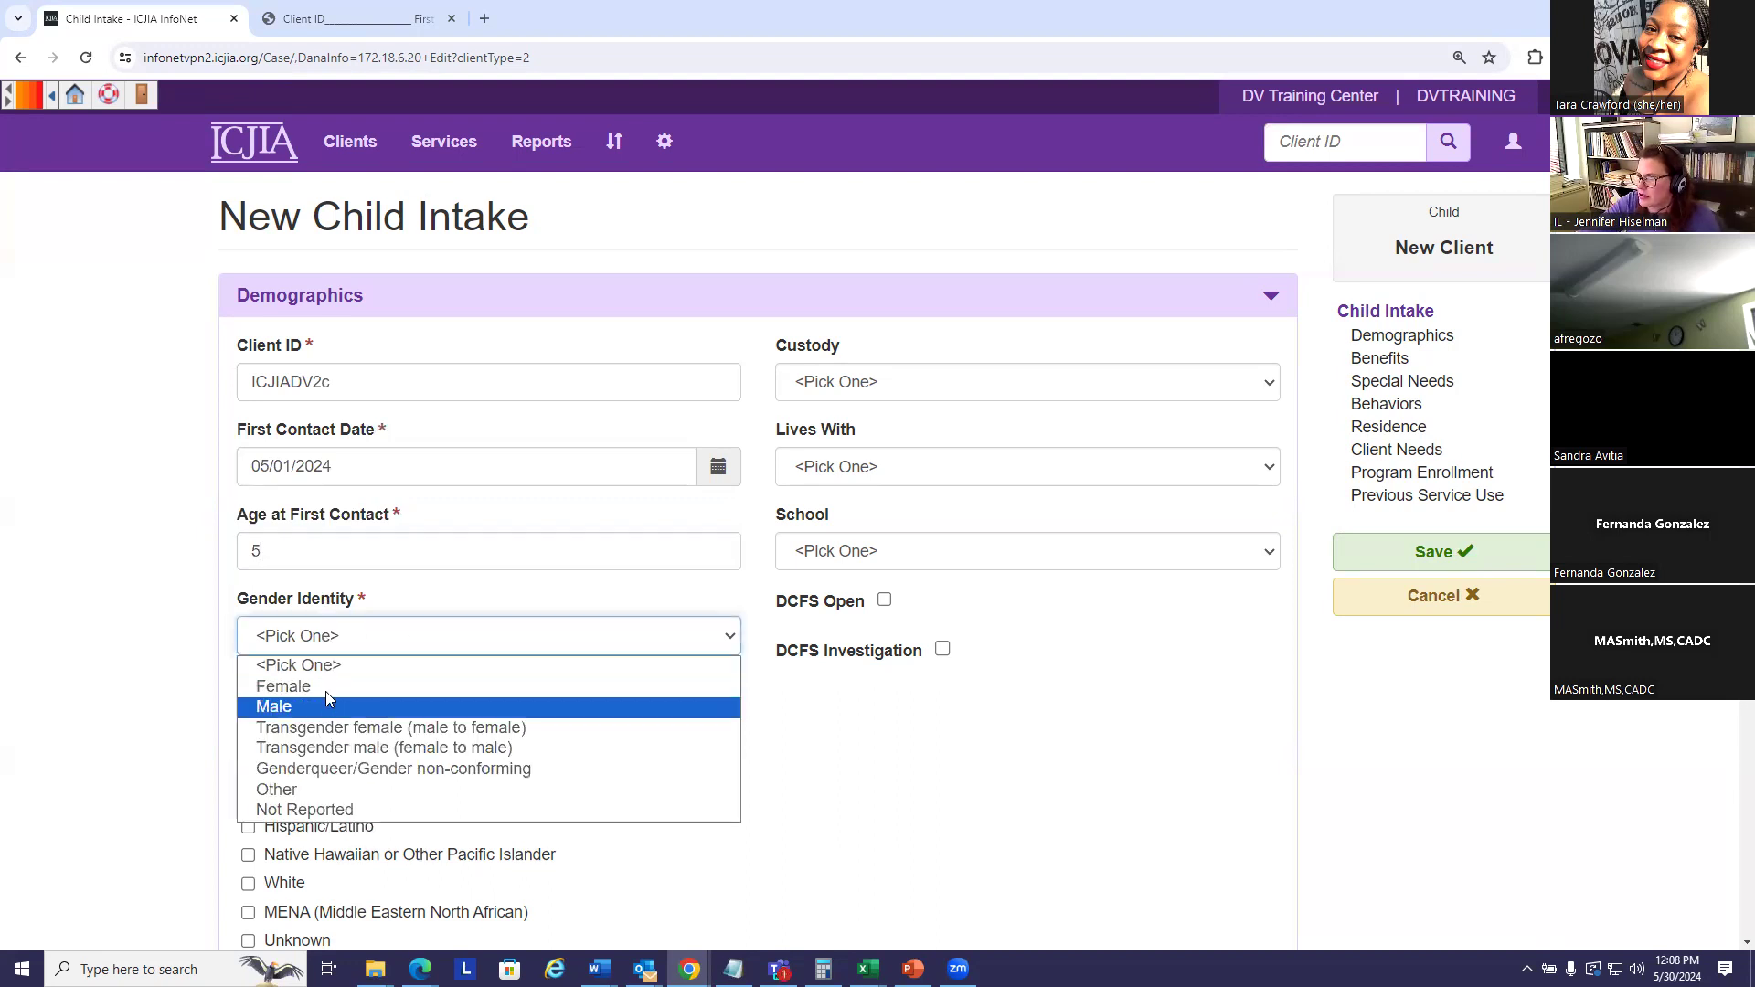
pyautogui.click(321, 704)
# - Mark the child's race/ethnicity as Hispanic/Latino and MENA
pyautogui.scroll(-2, 627, 722)
pyautogui.click(248, 729)
pyautogui.click(248, 643)
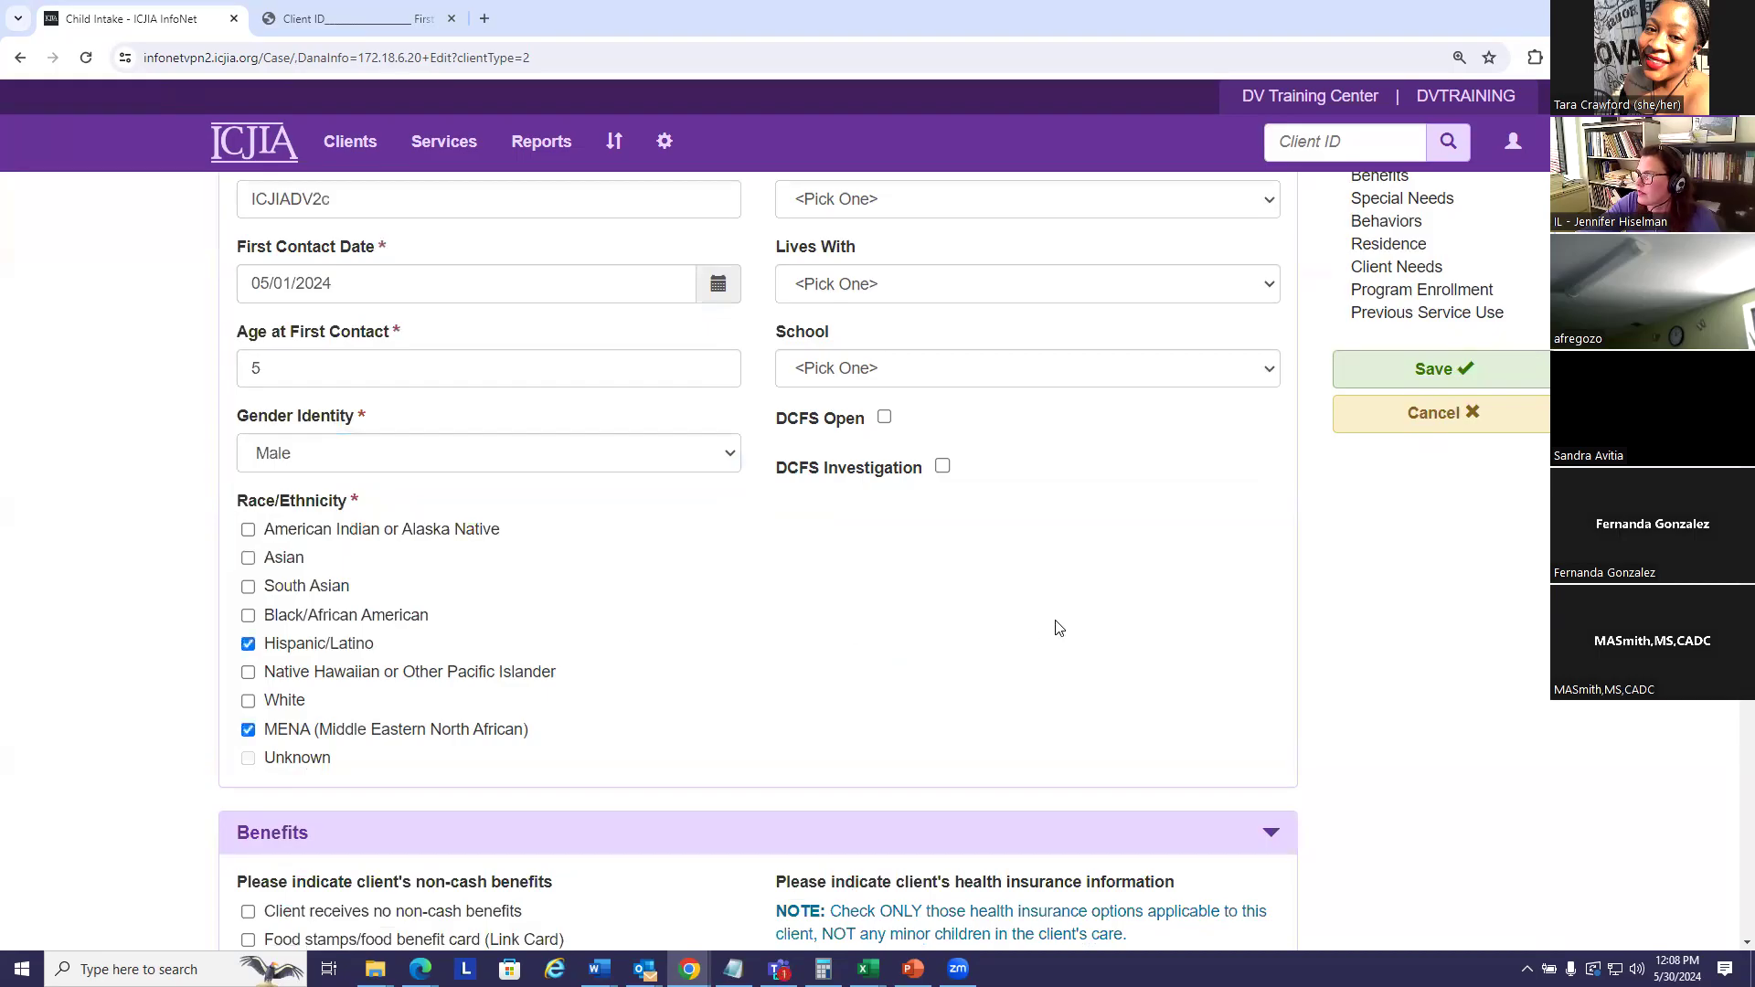
pyautogui.scroll(2, 1031, 631)
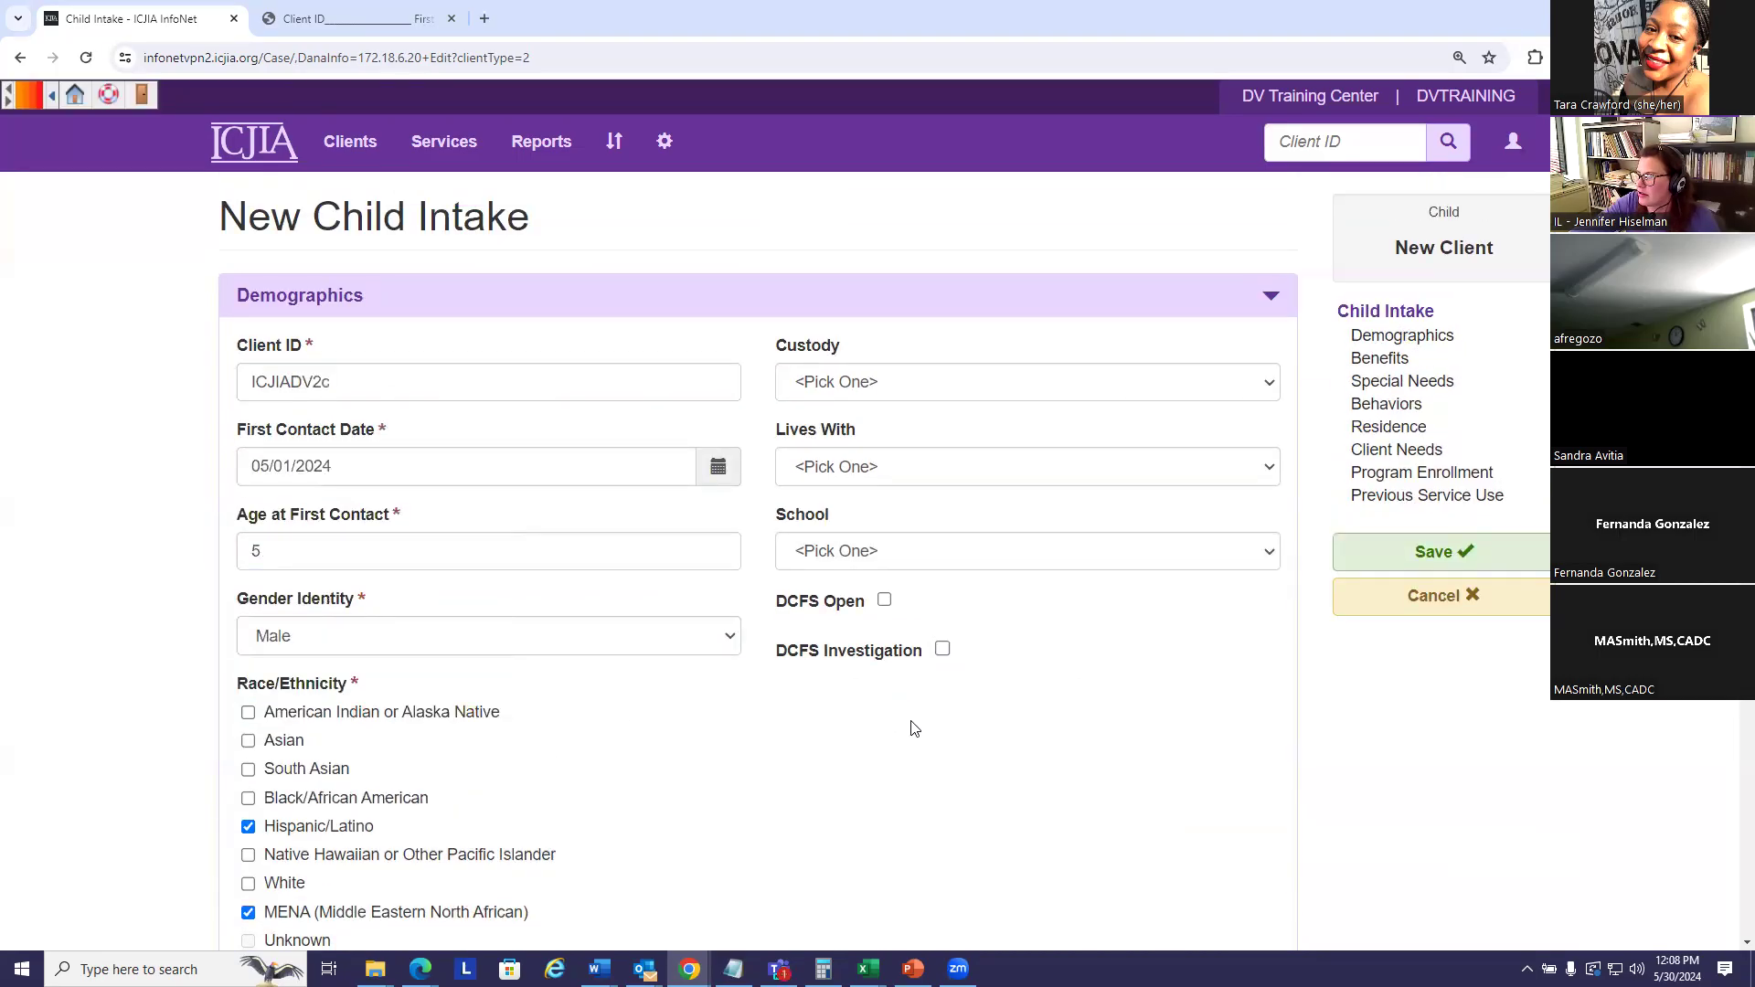
pyautogui.click(910, 387)
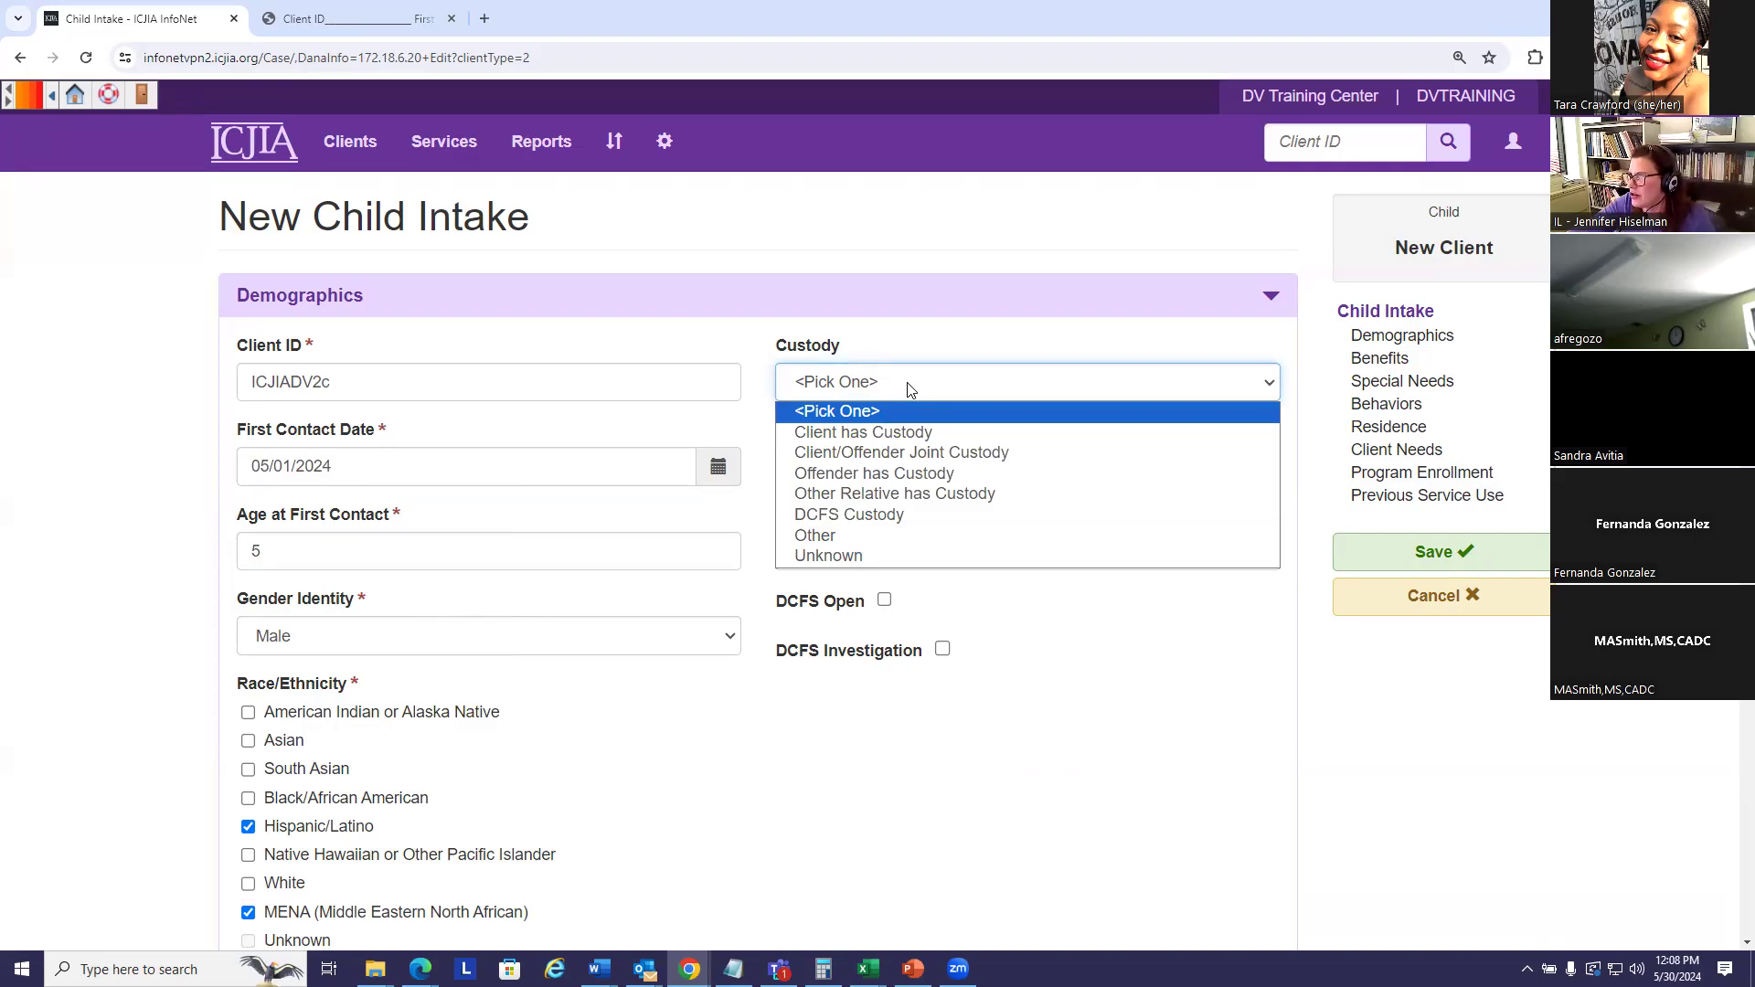
# - Set custody to Client/Offender Joint Custody and lives with to Client and Offender
pyautogui.click(914, 457)
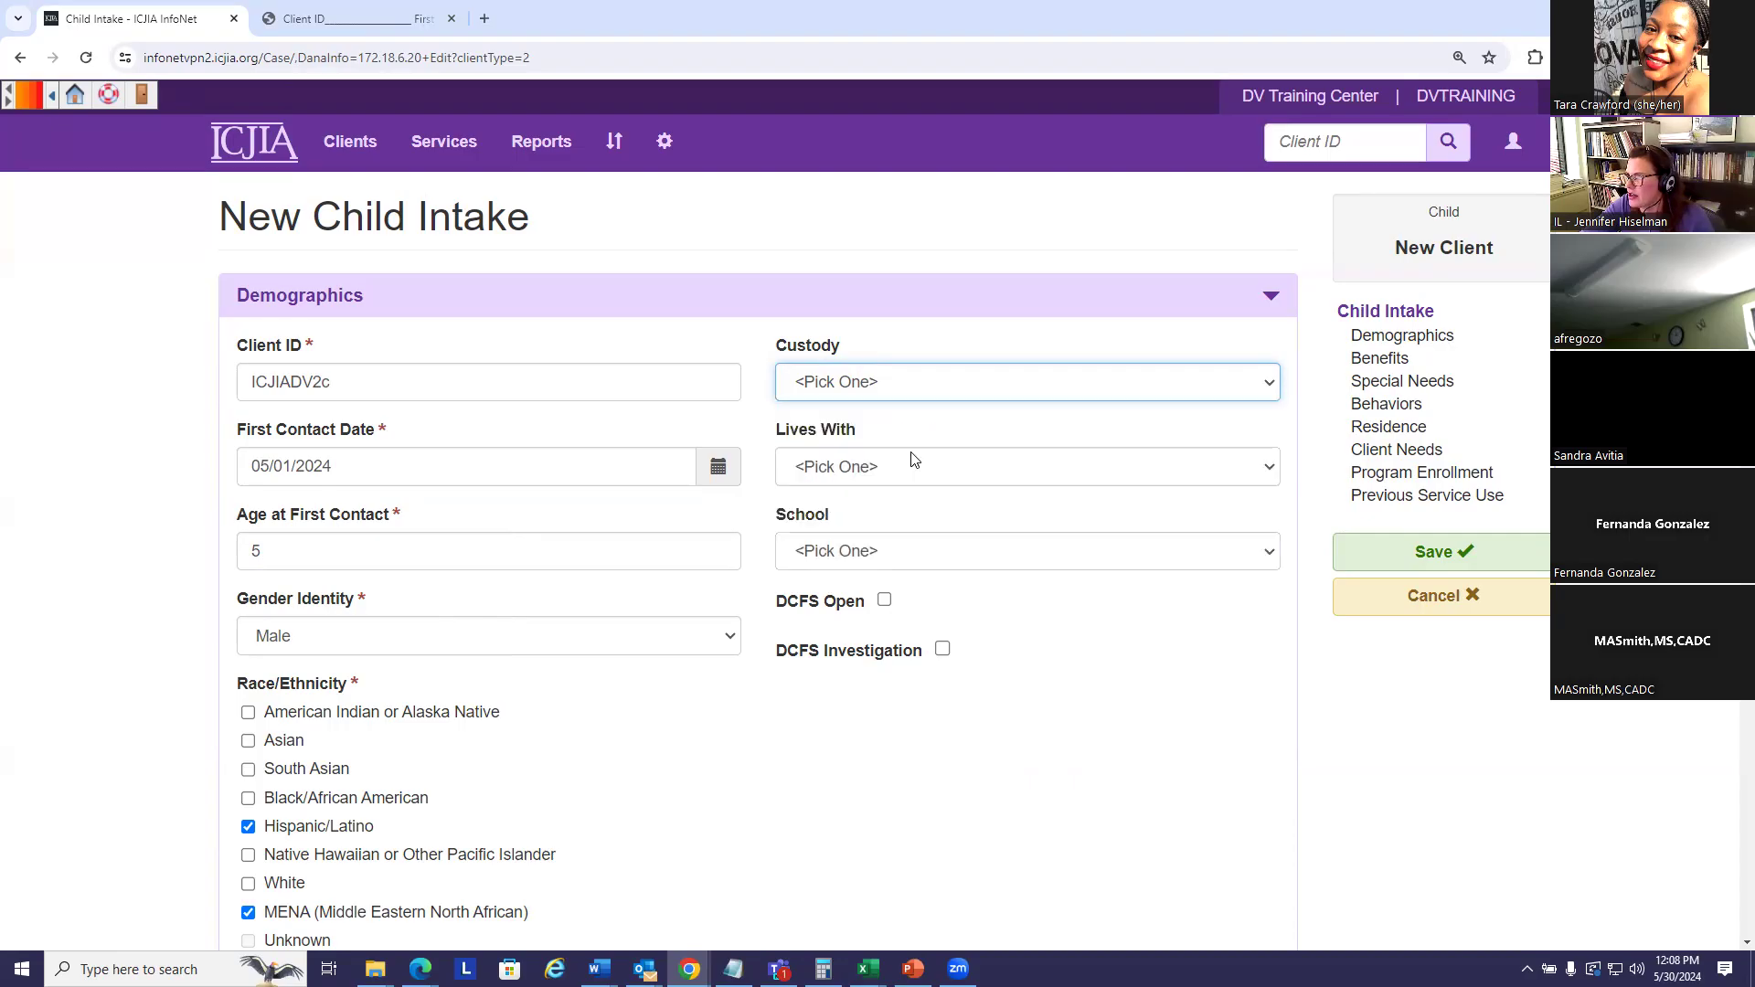
pyautogui.click(932, 469)
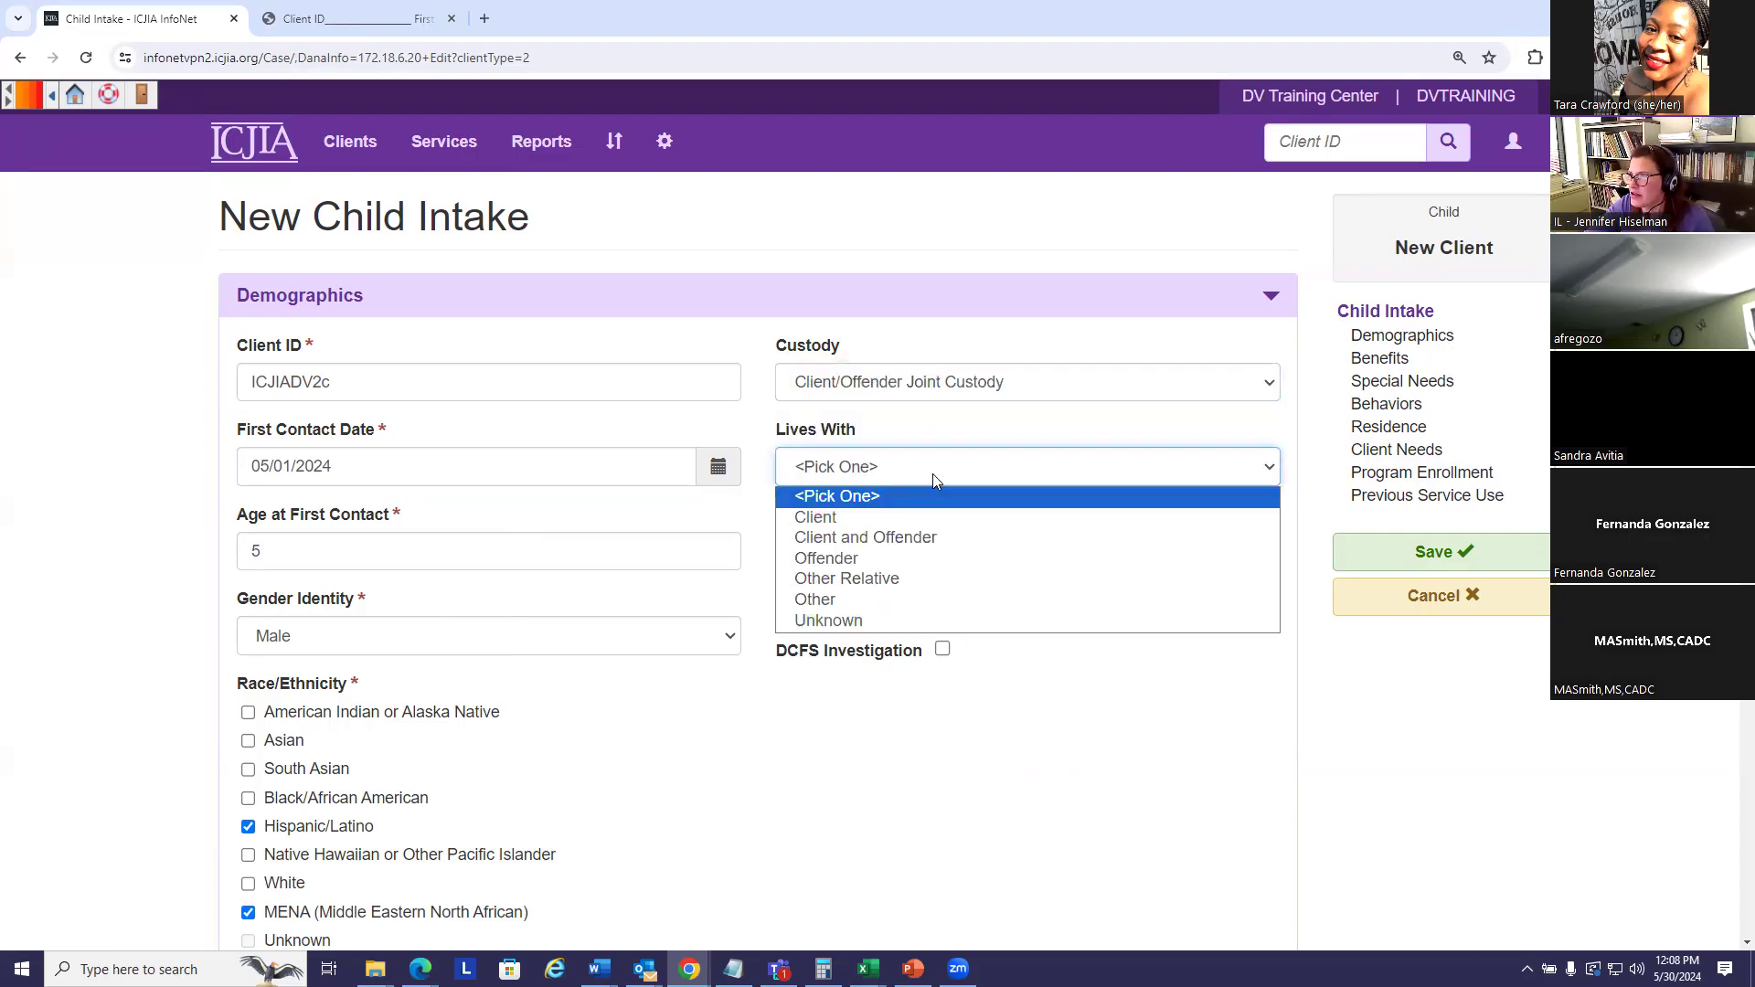
pyautogui.click(873, 538)
# - Set the school grade to First and check DCFS Open
pyautogui.click(994, 562)
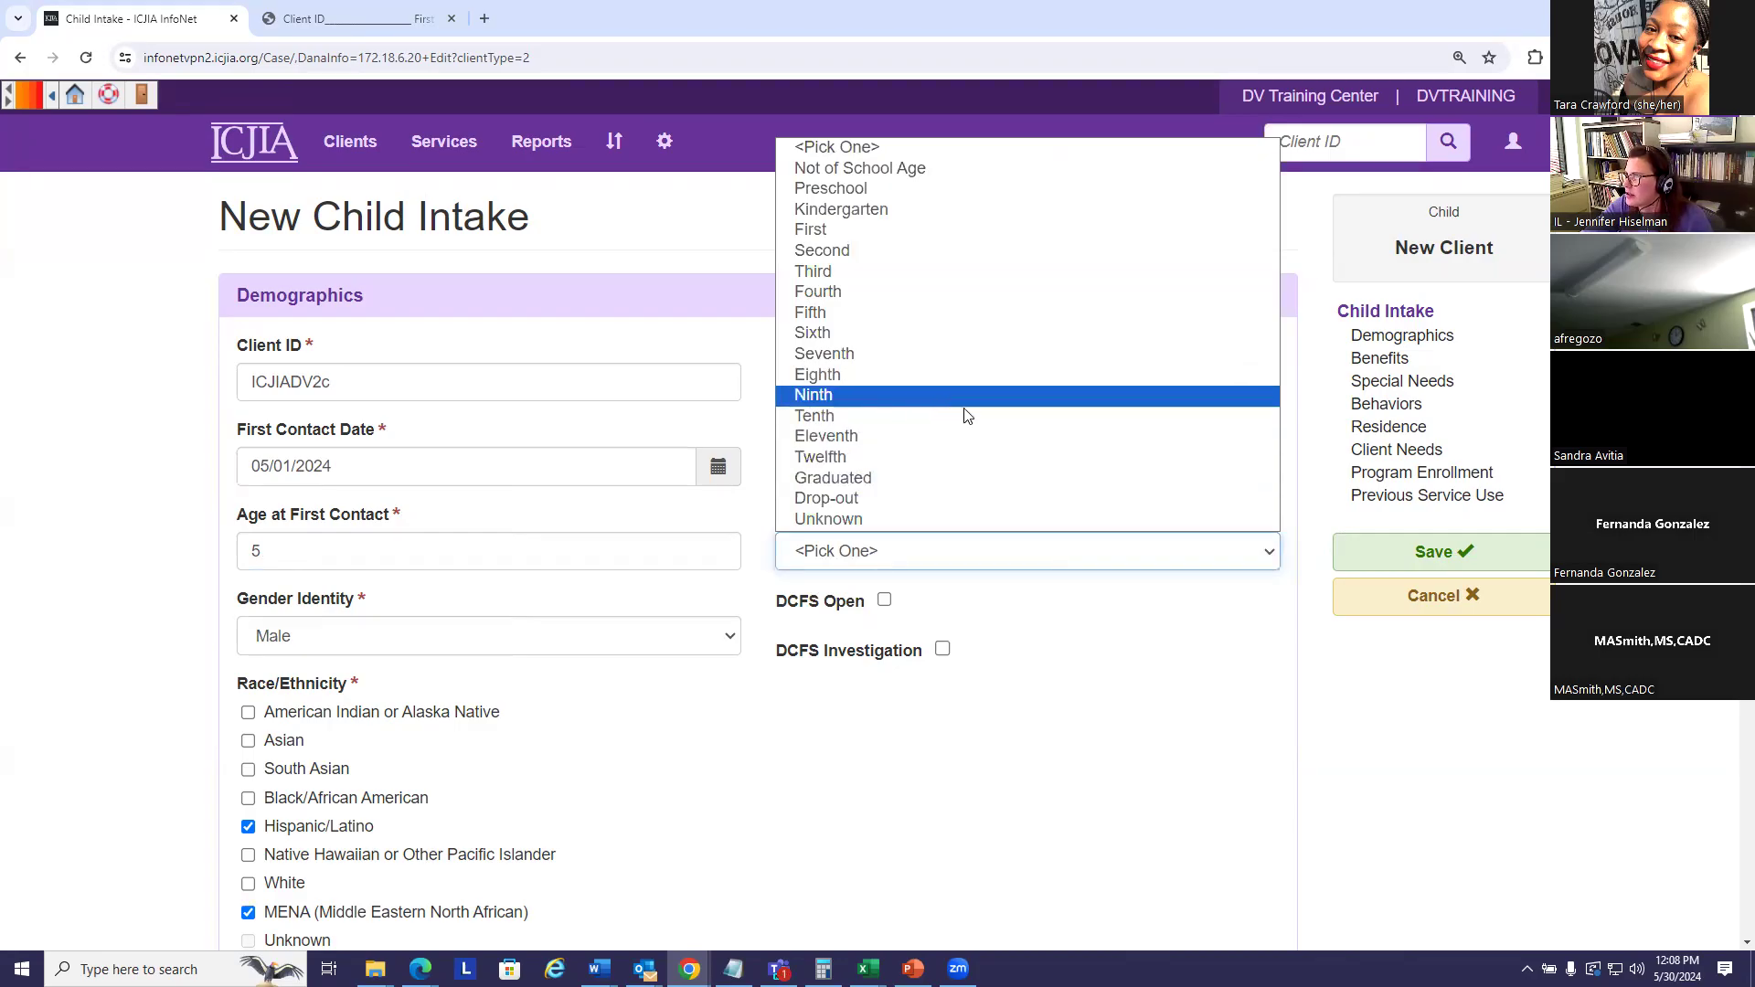
pyautogui.click(910, 230)
pyautogui.scroll(-2, 1088, 620)
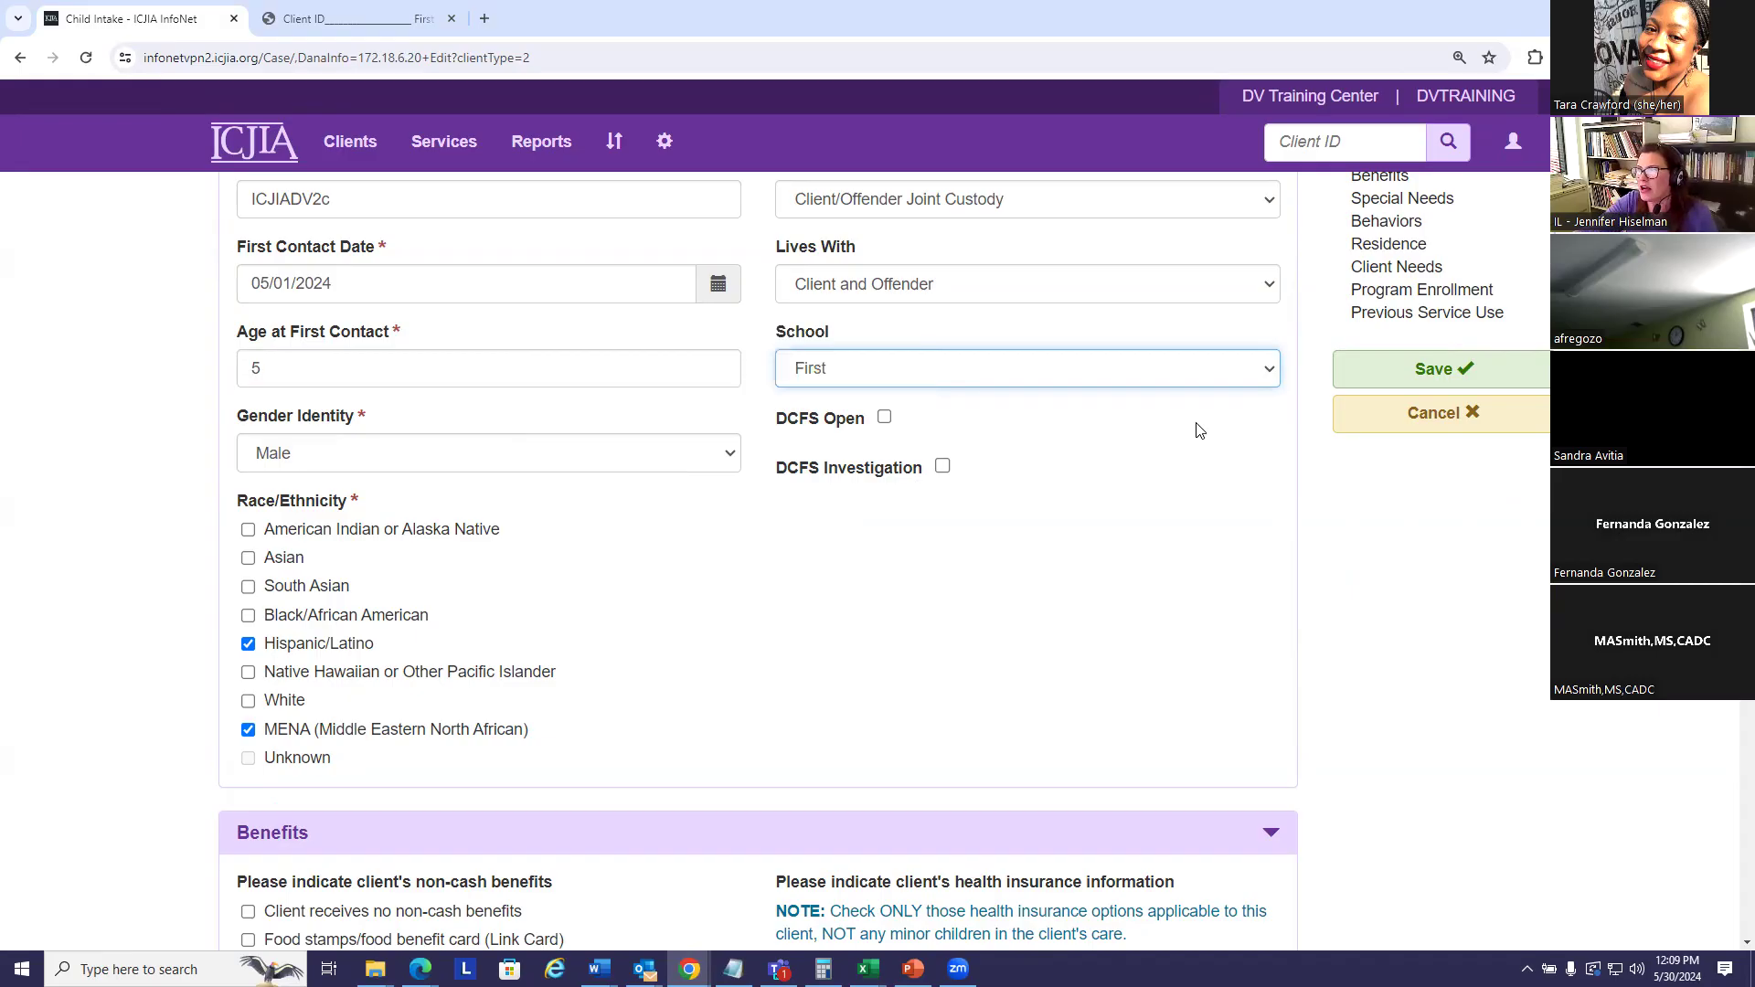
pyautogui.click(884, 417)
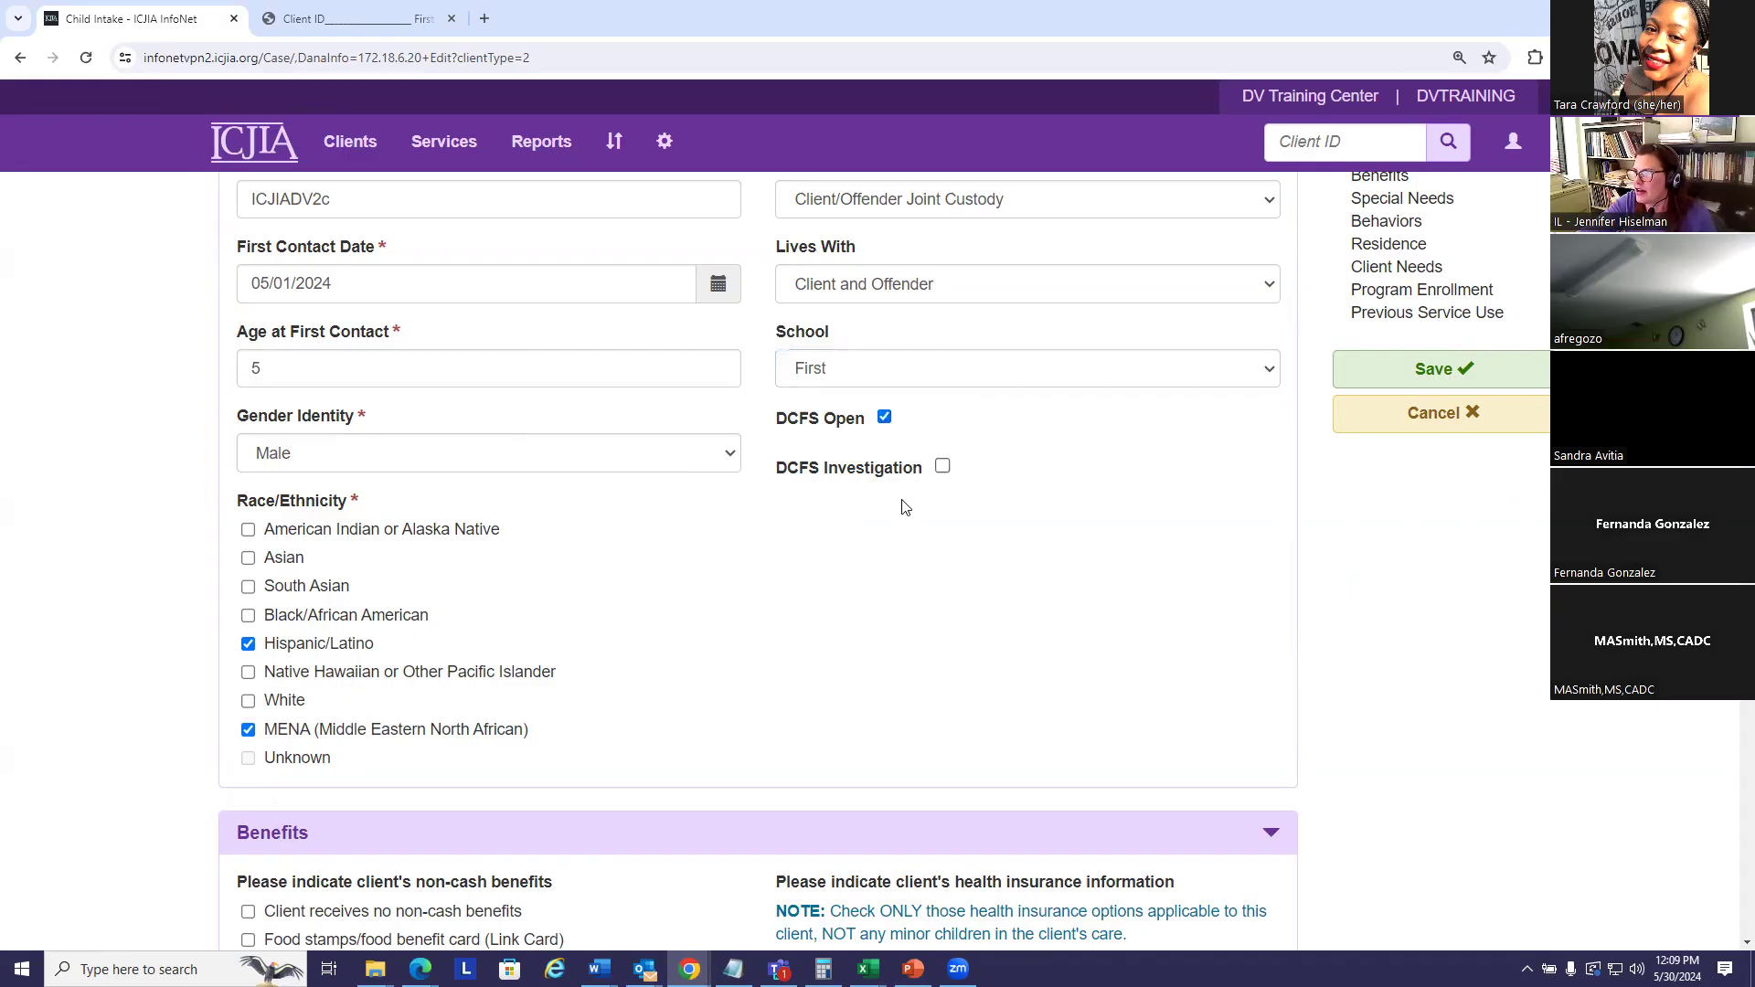
pyautogui.moveTo(892, 480)
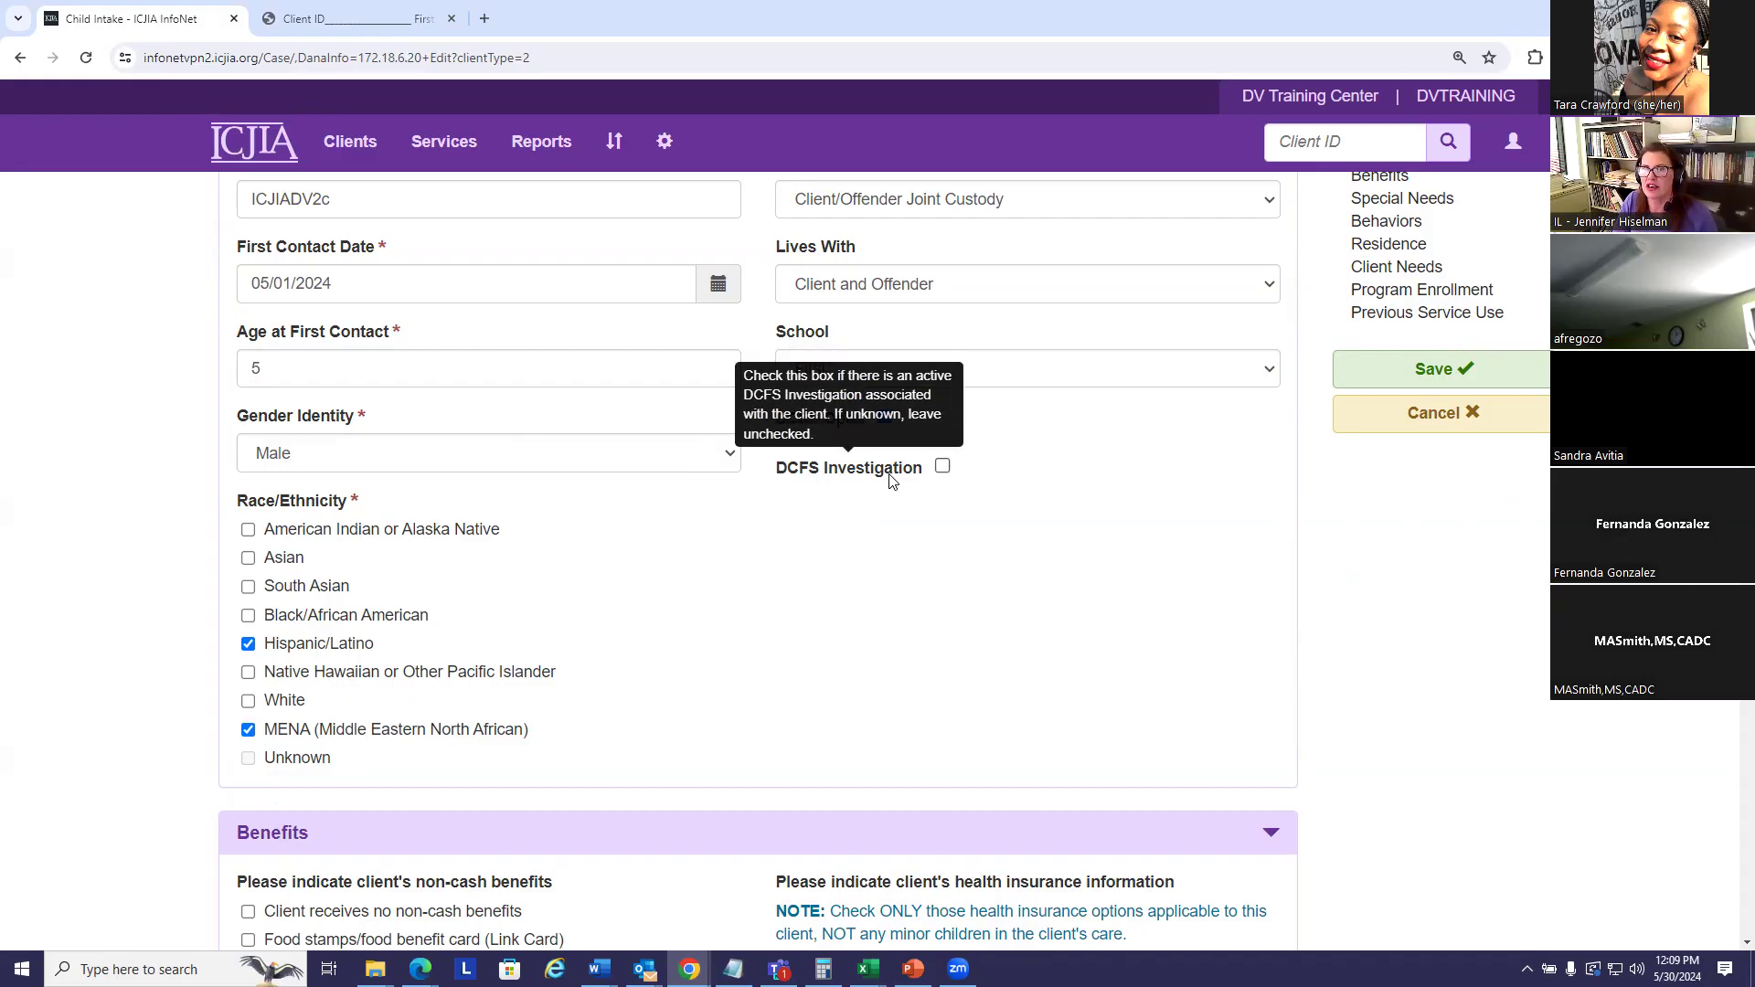
# - Check DCFS Investigation, then bring the empty Behaviors checklist into view
pyautogui.click(942, 467)
pyautogui.scroll(-2, 1069, 540)
pyautogui.scroll(-1, 976, 522)
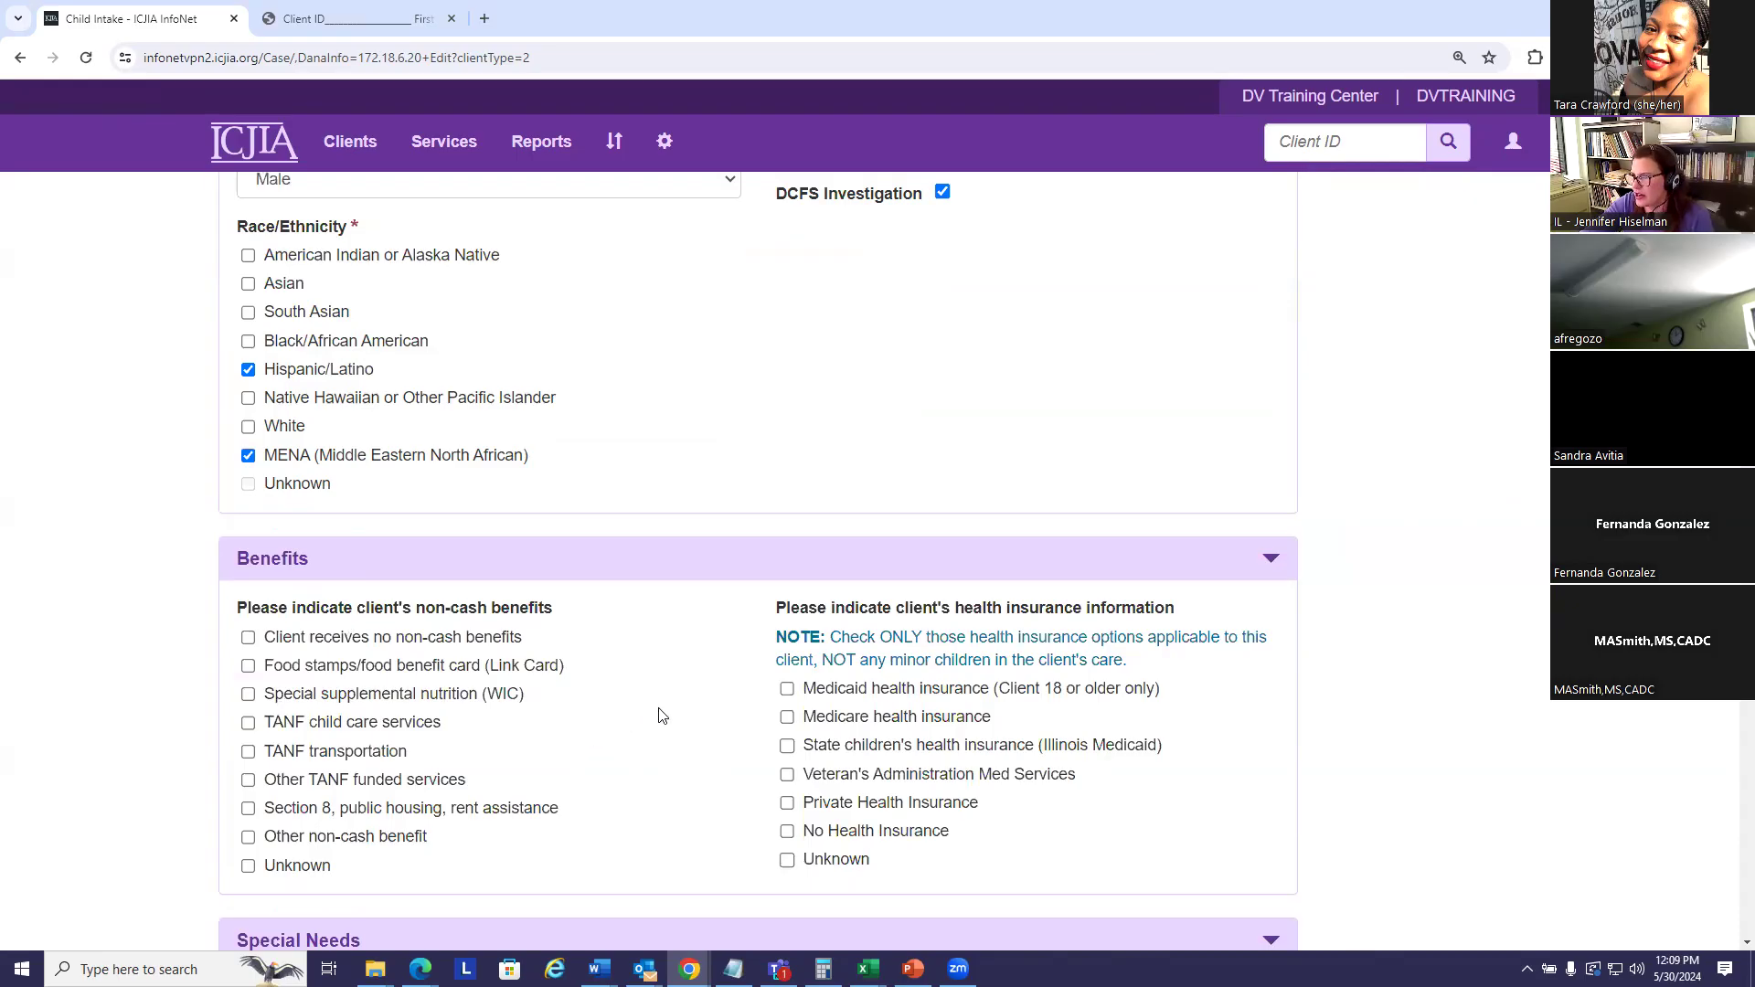
pyautogui.scroll(-5, 645, 704)
pyautogui.scroll(-2, 633, 648)
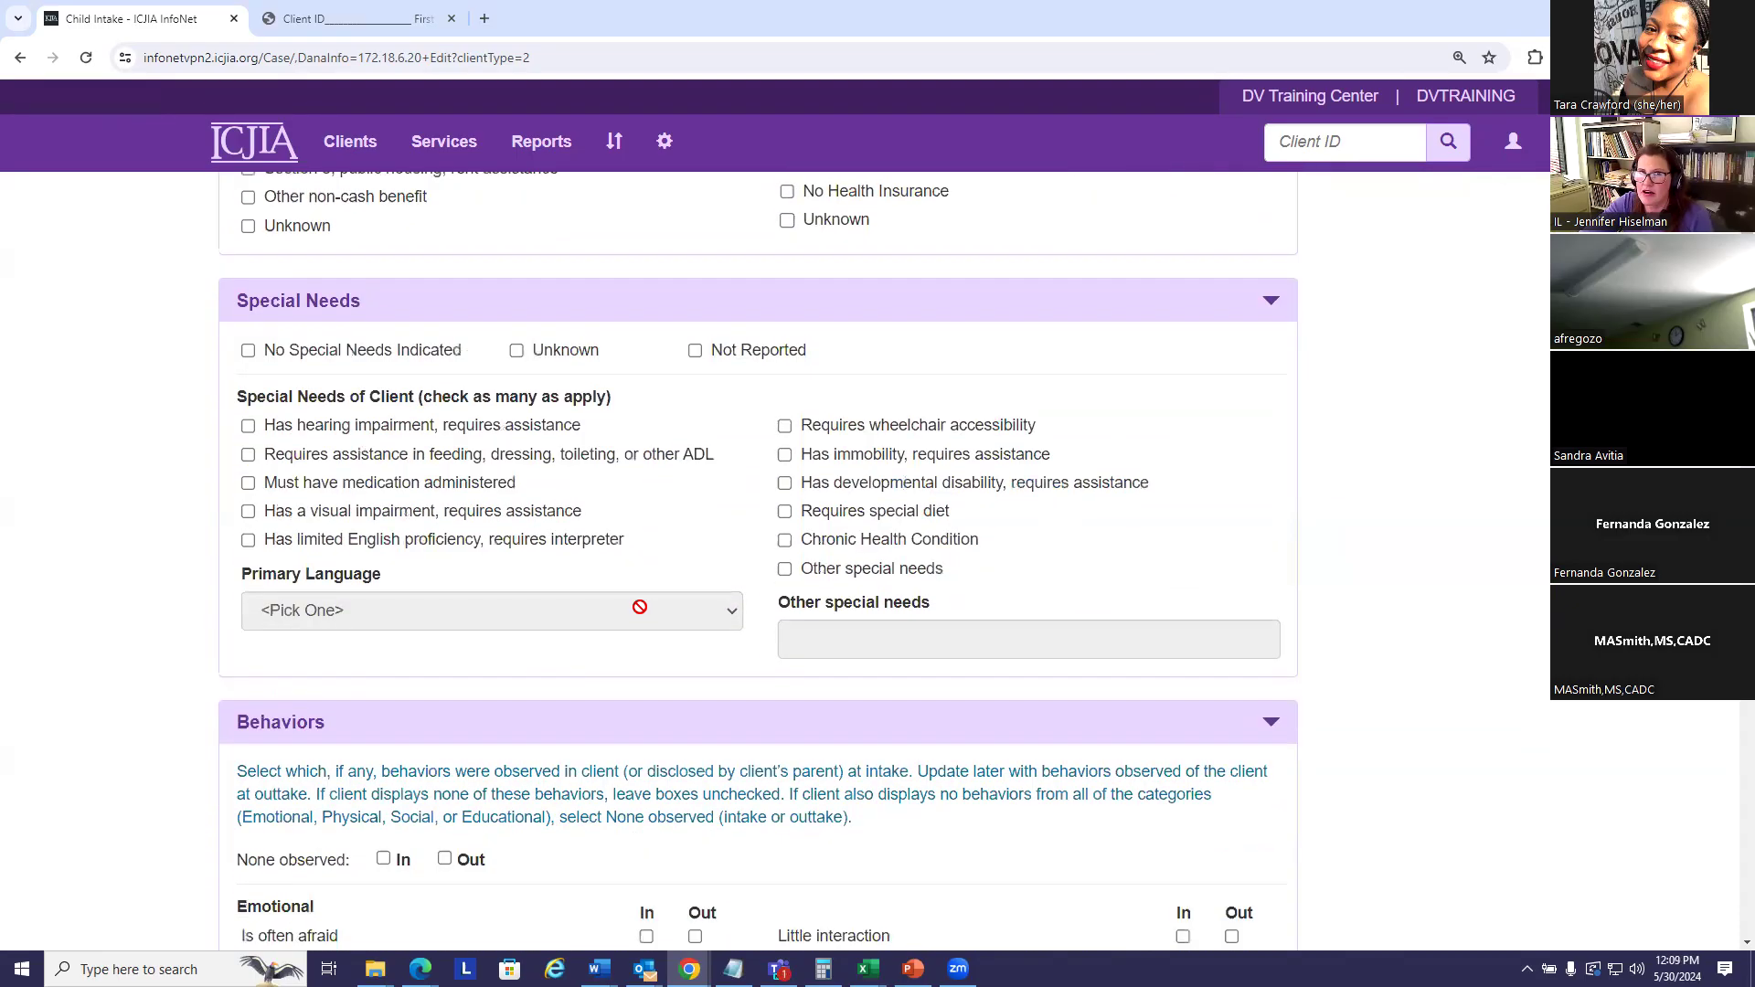
pyautogui.scroll(-3, 651, 592)
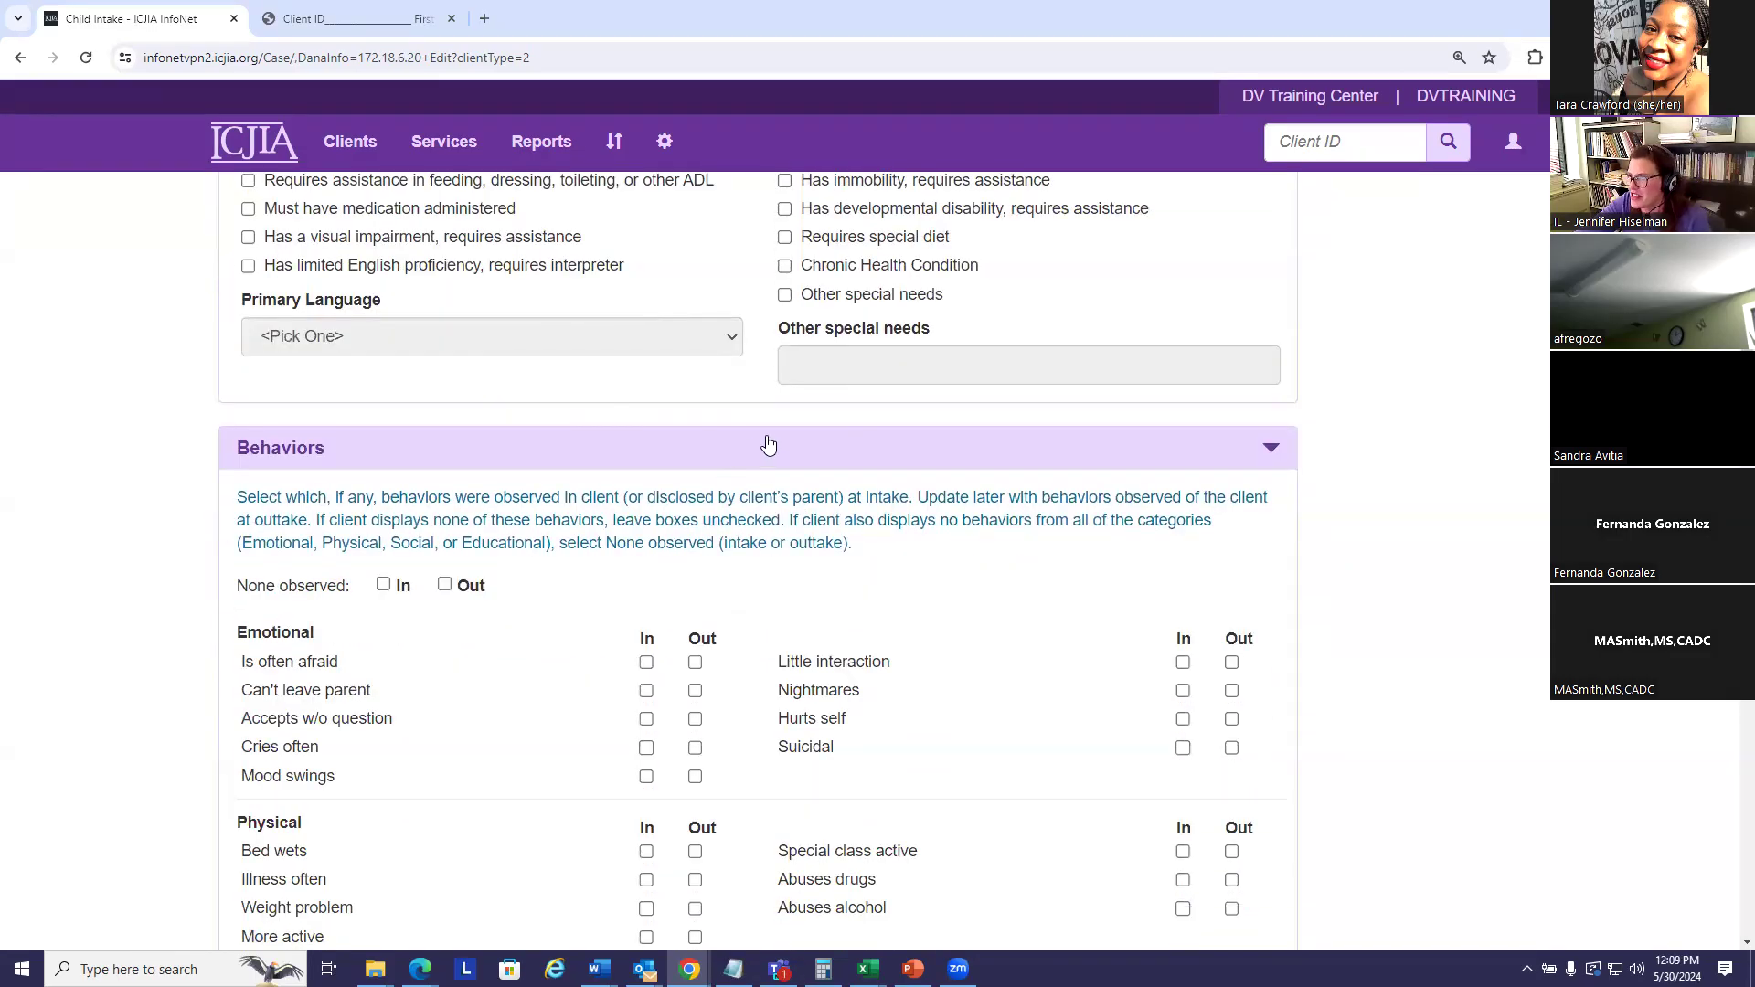
pyautogui.scroll(-1, 768, 446)
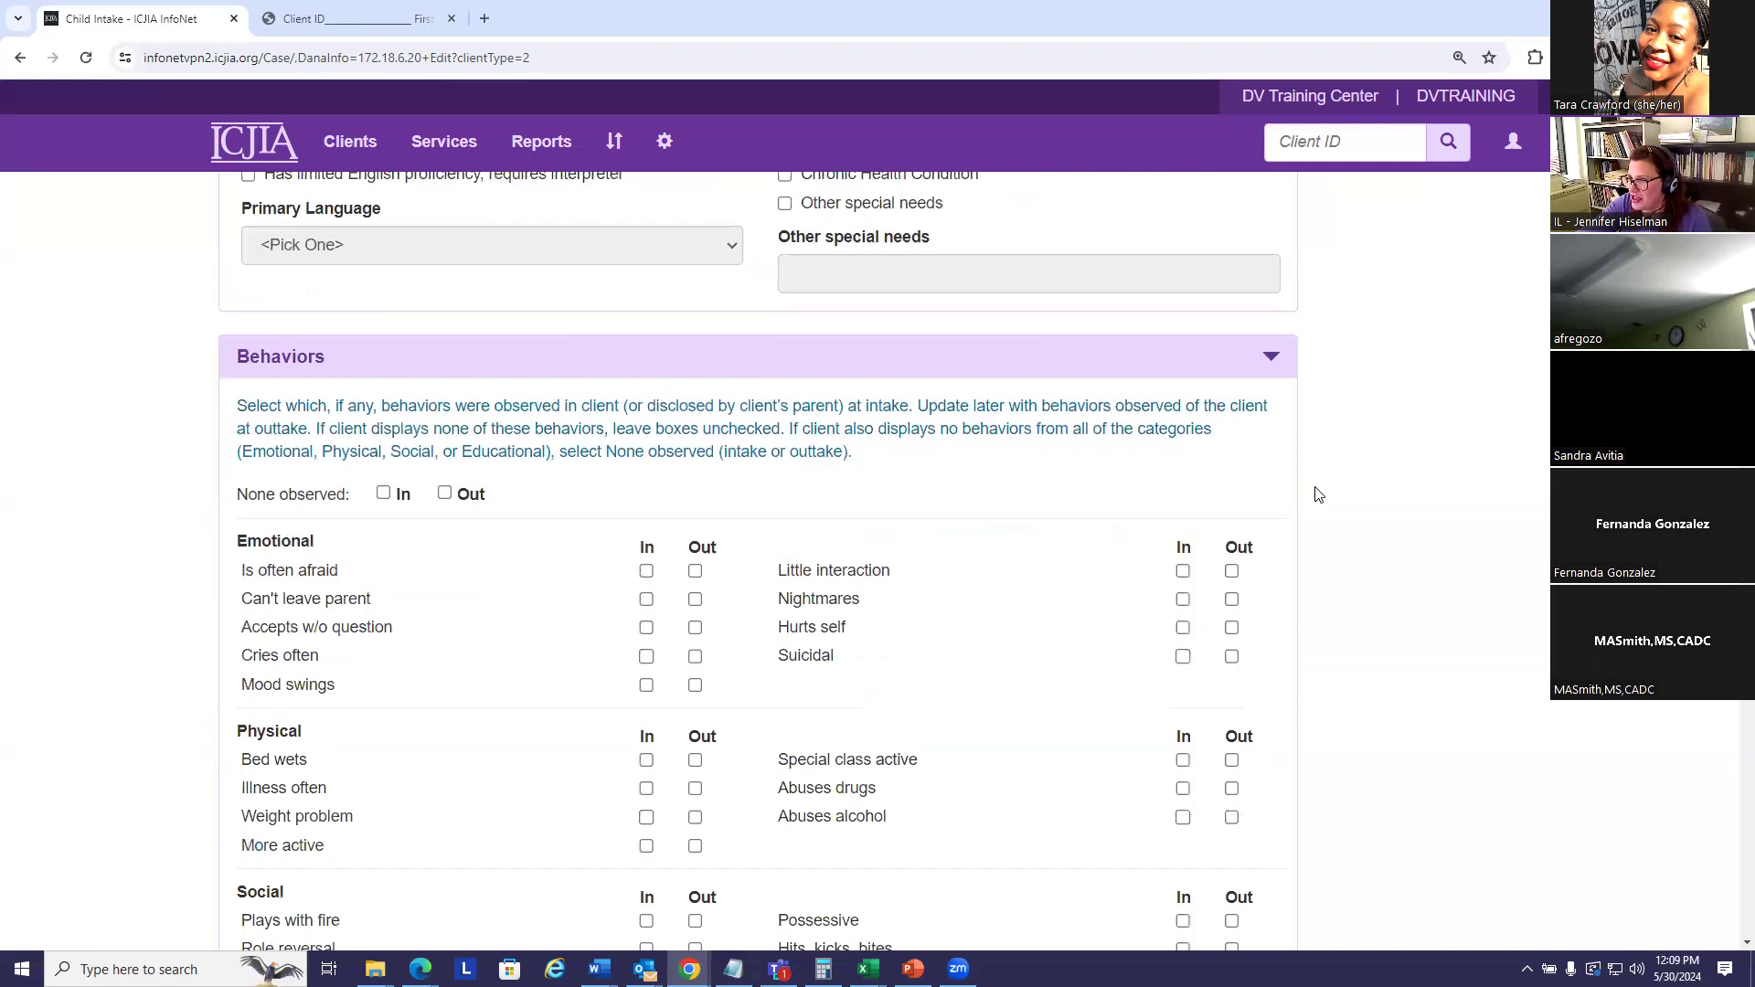
pyautogui.scroll(-1, 1343, 496)
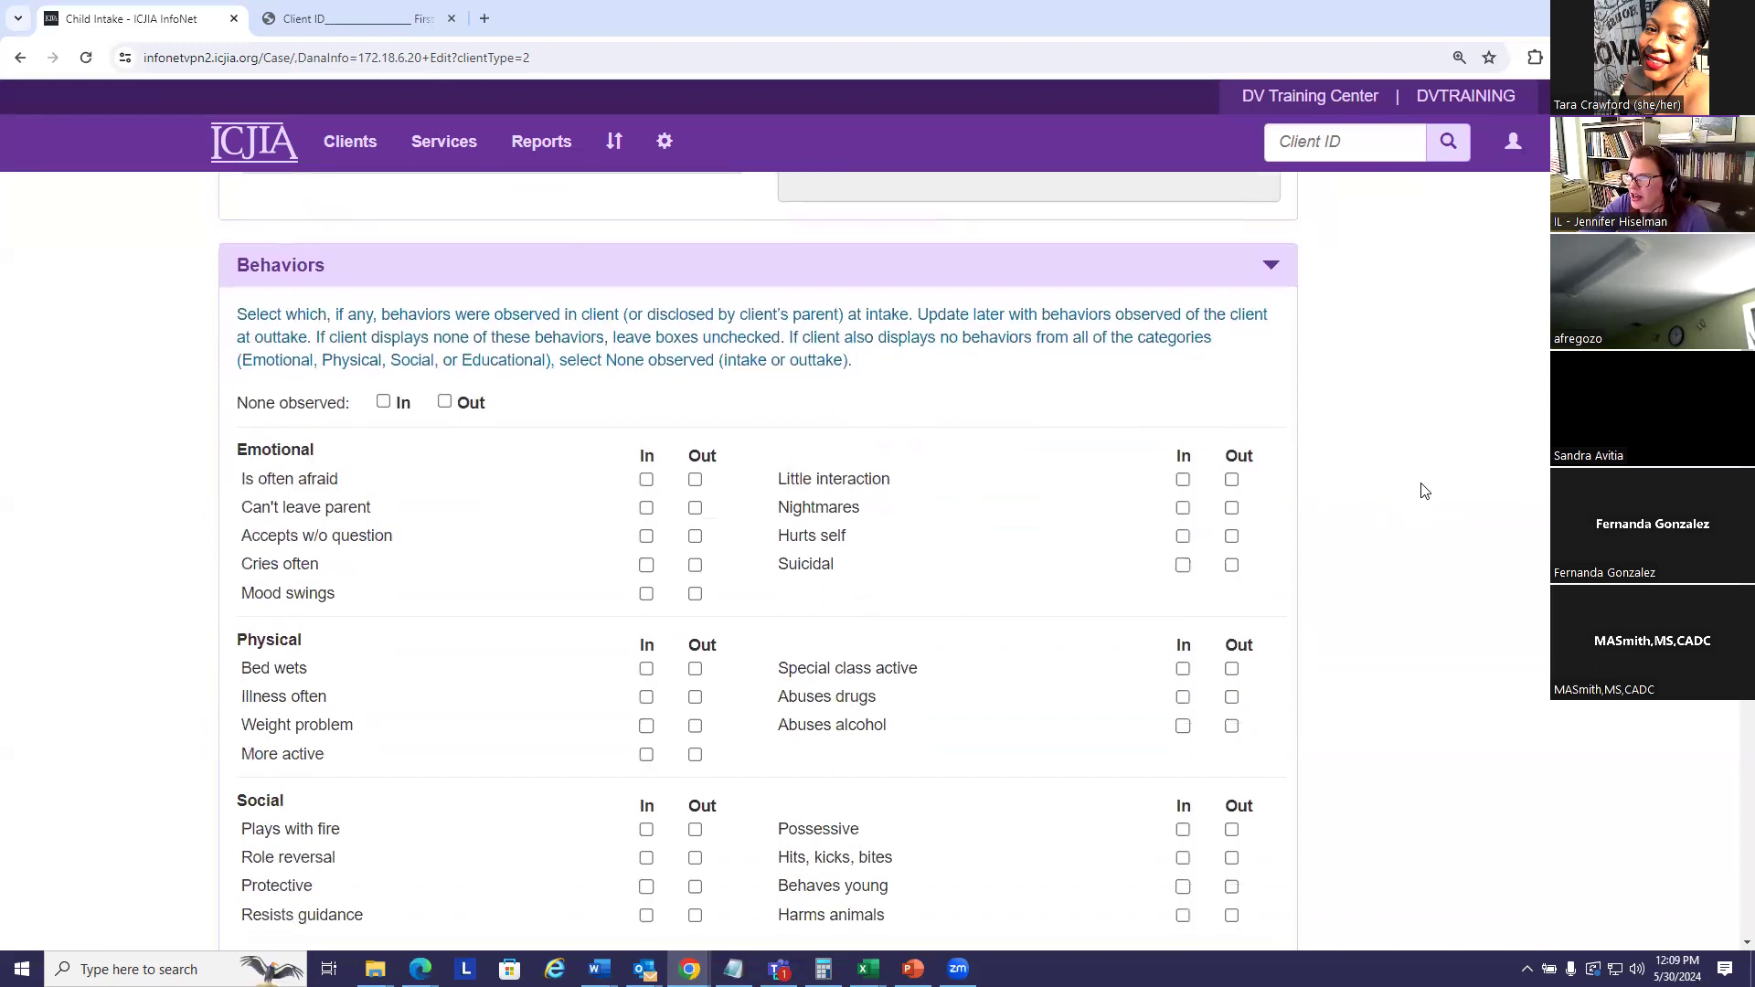
pyautogui.scroll(-2, 1426, 493)
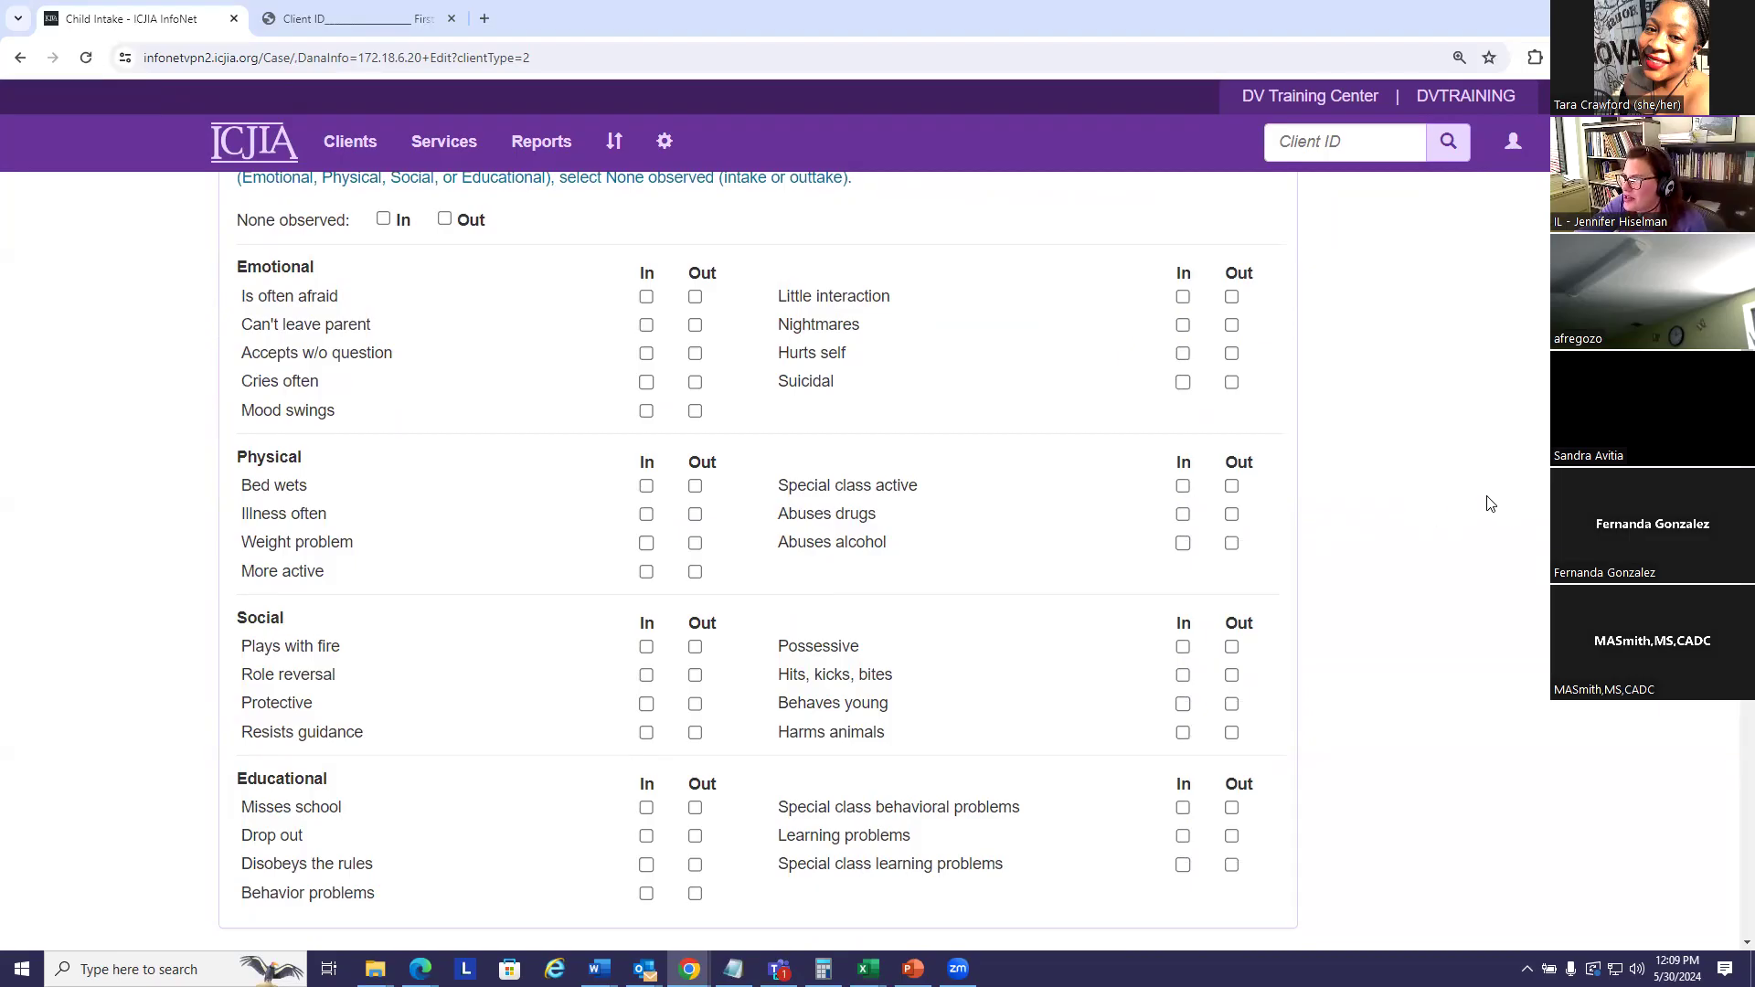
pyautogui.scroll(1, 1483, 498)
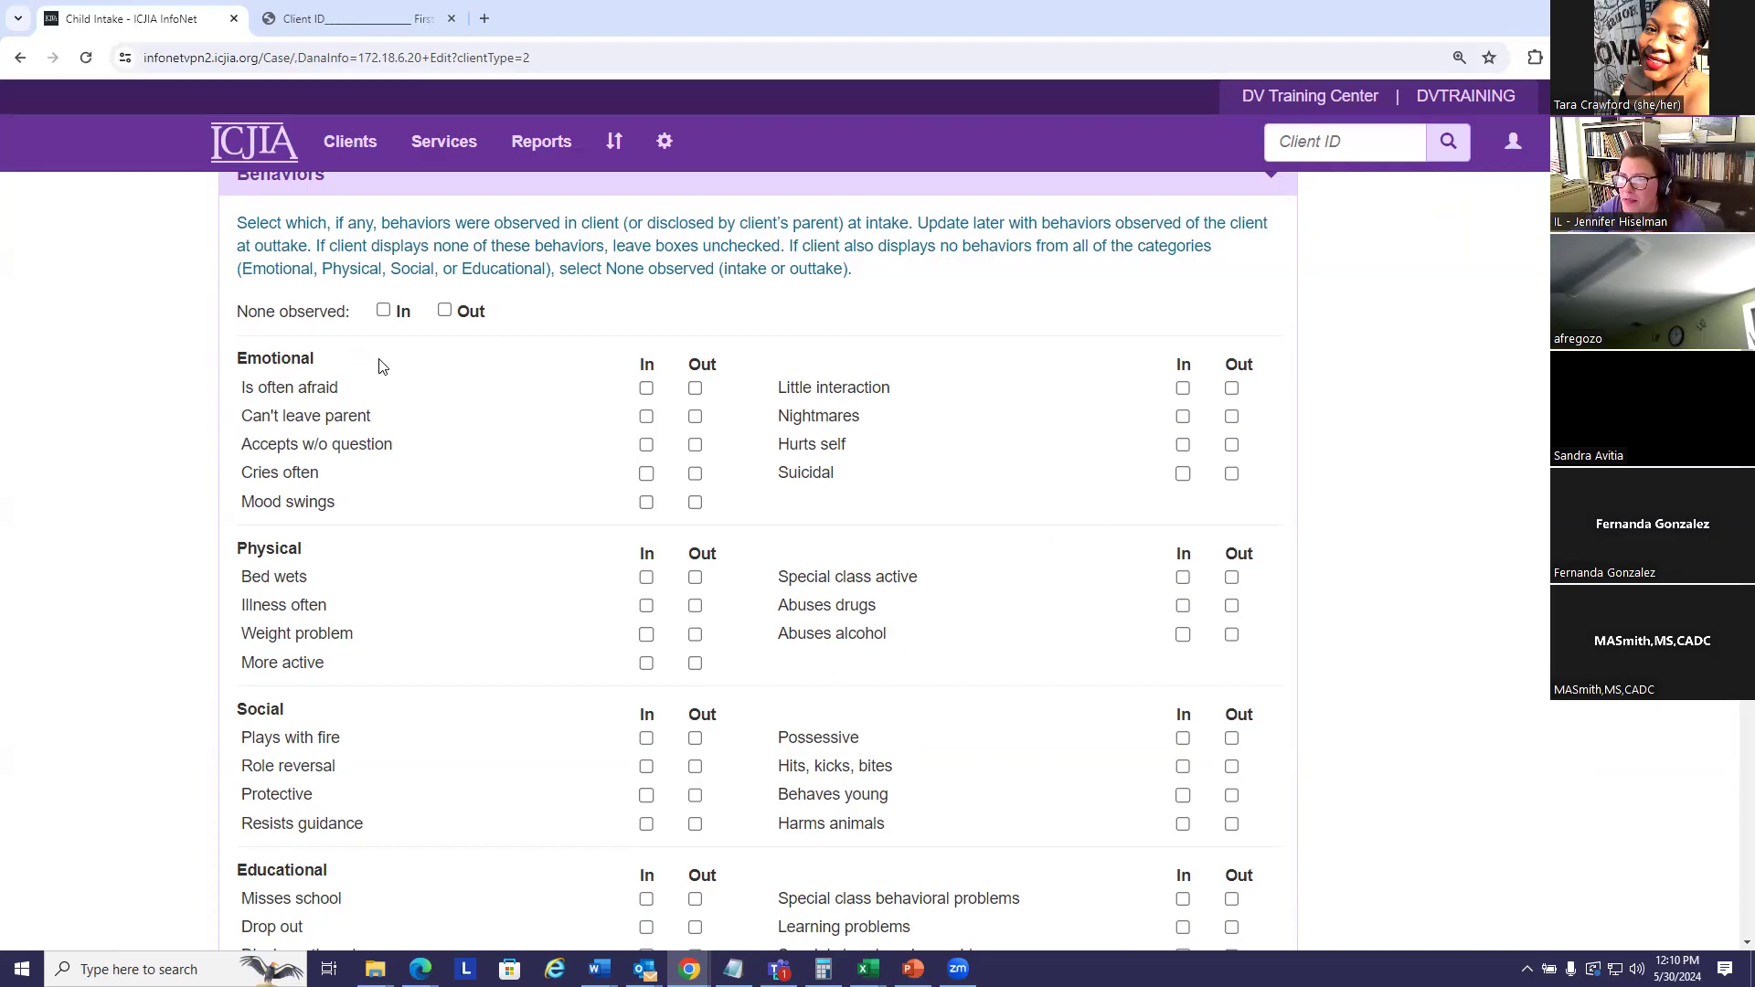
# - Check the In box for None observed under Behaviors
pyautogui.click(384, 312)
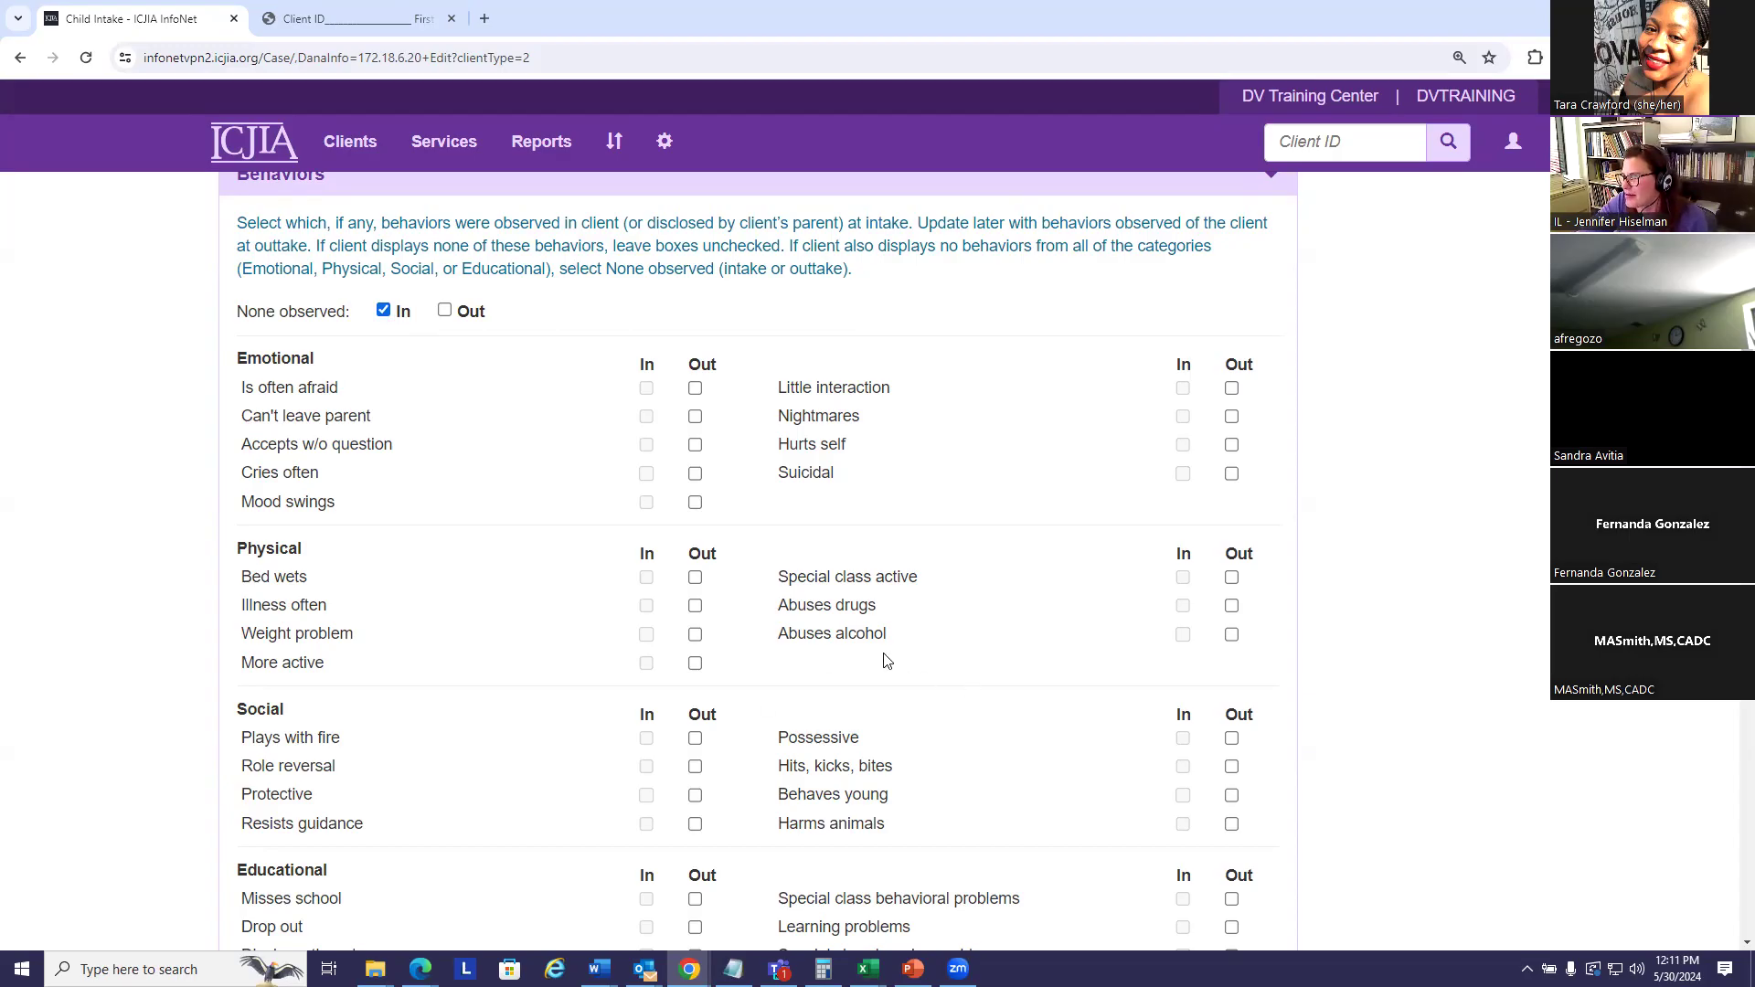
pyautogui.scroll(-7, 850, 658)
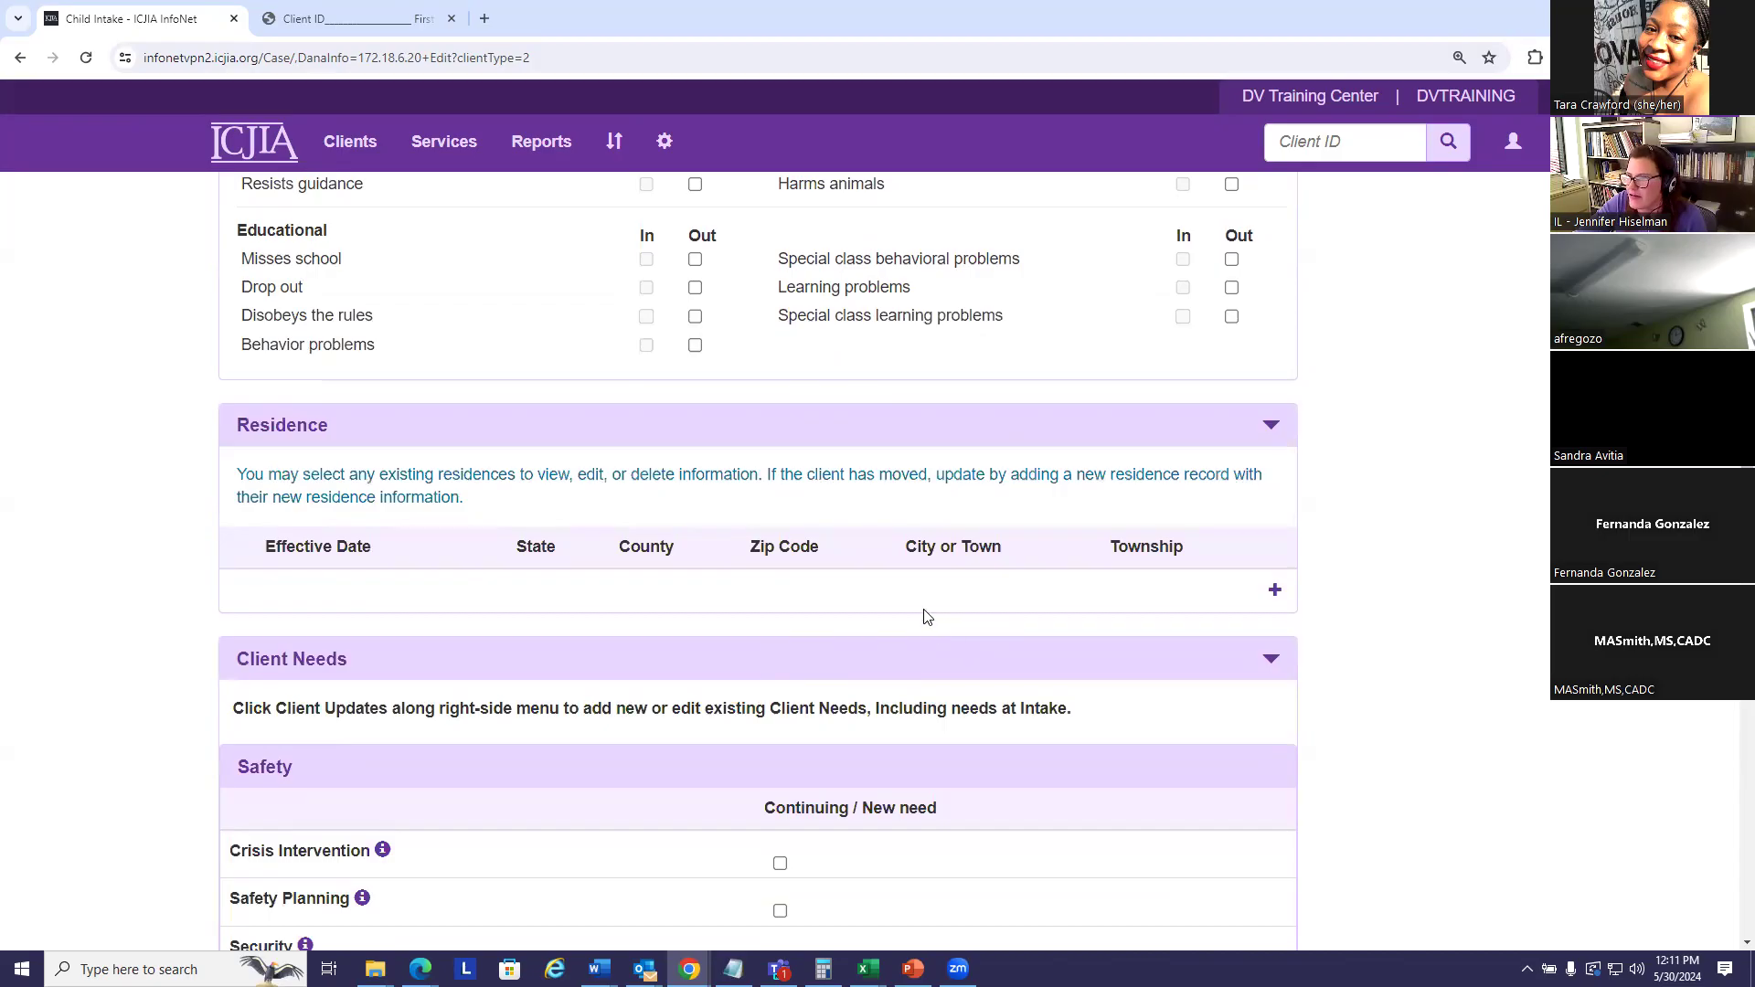
pyautogui.scroll(-4, 883, 585)
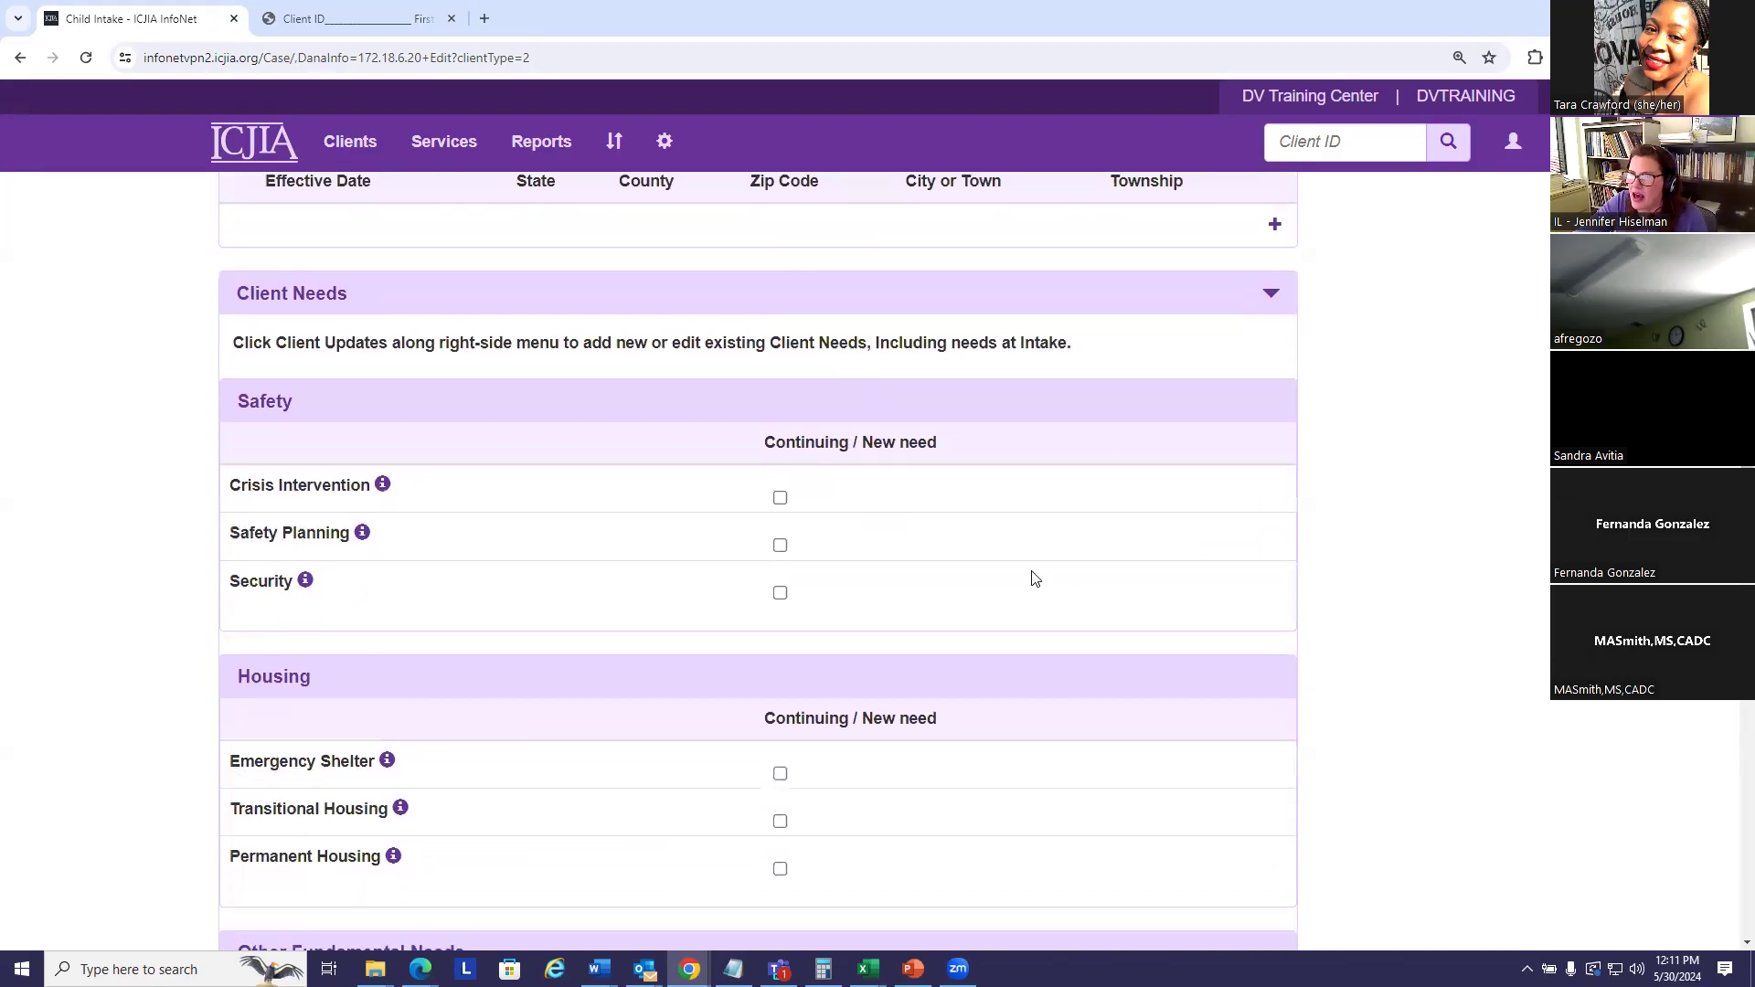
pyautogui.scroll(-3, 1020, 573)
pyautogui.scroll(-12, 1020, 573)
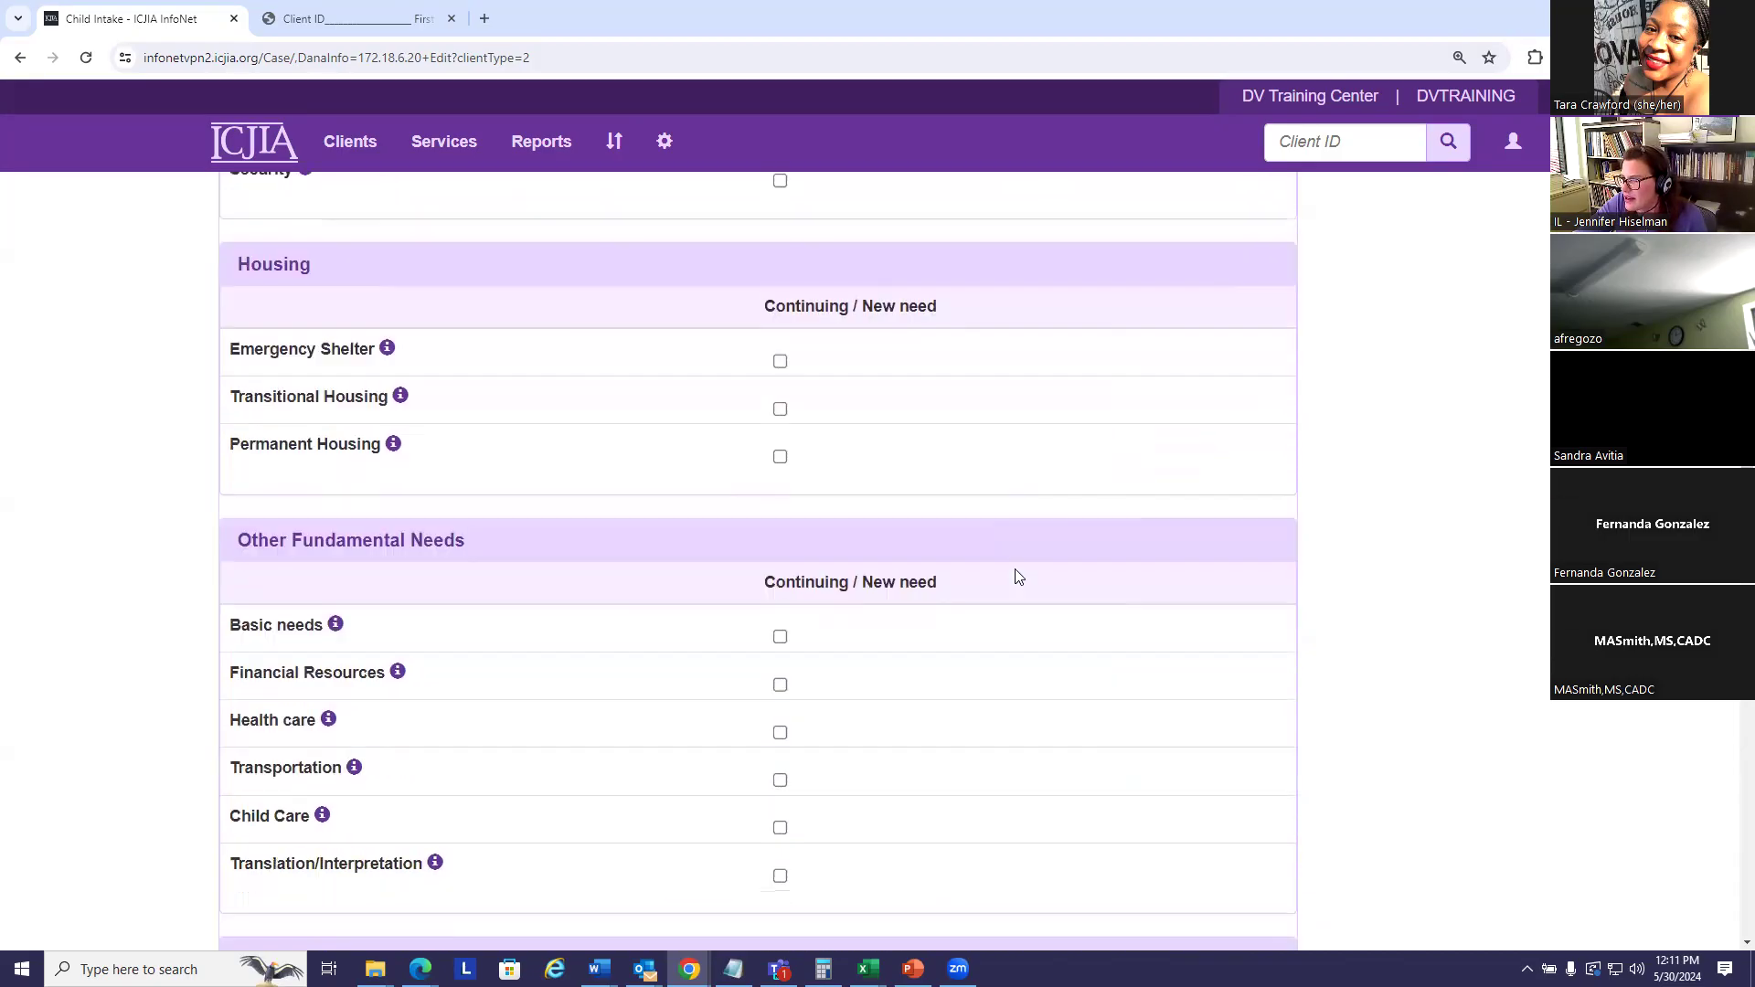
pyautogui.scroll(-11, 1012, 573)
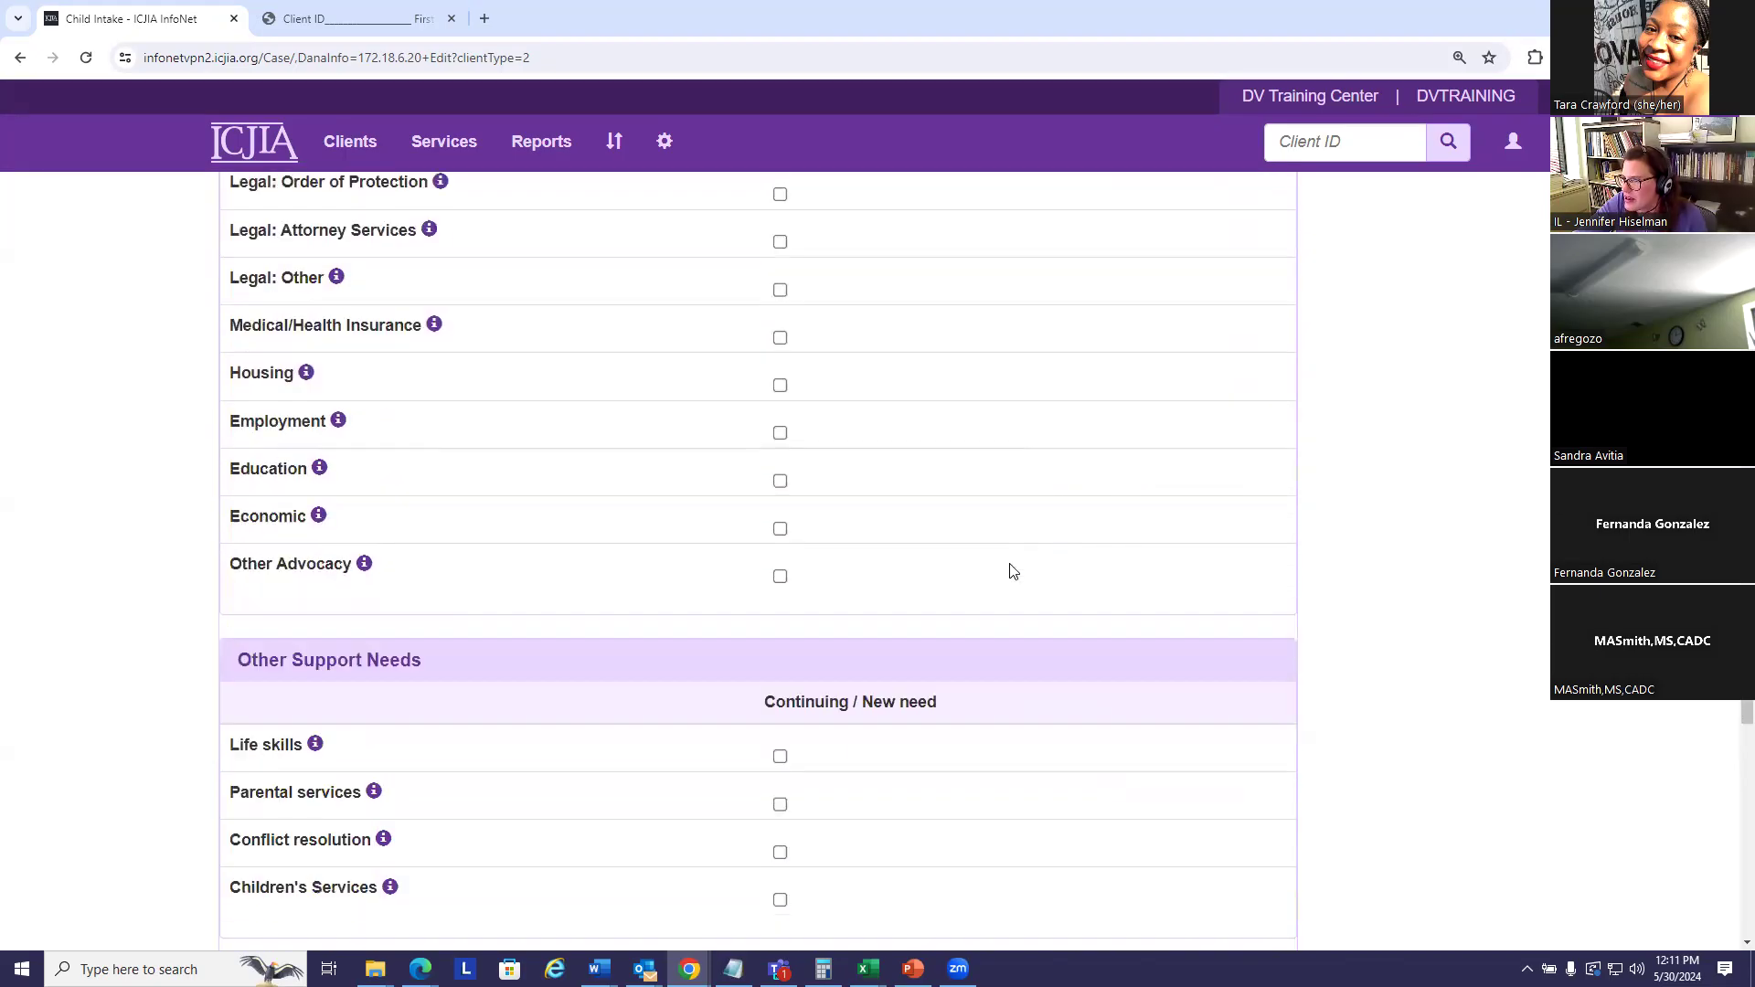
pyautogui.scroll(-6, 1015, 571)
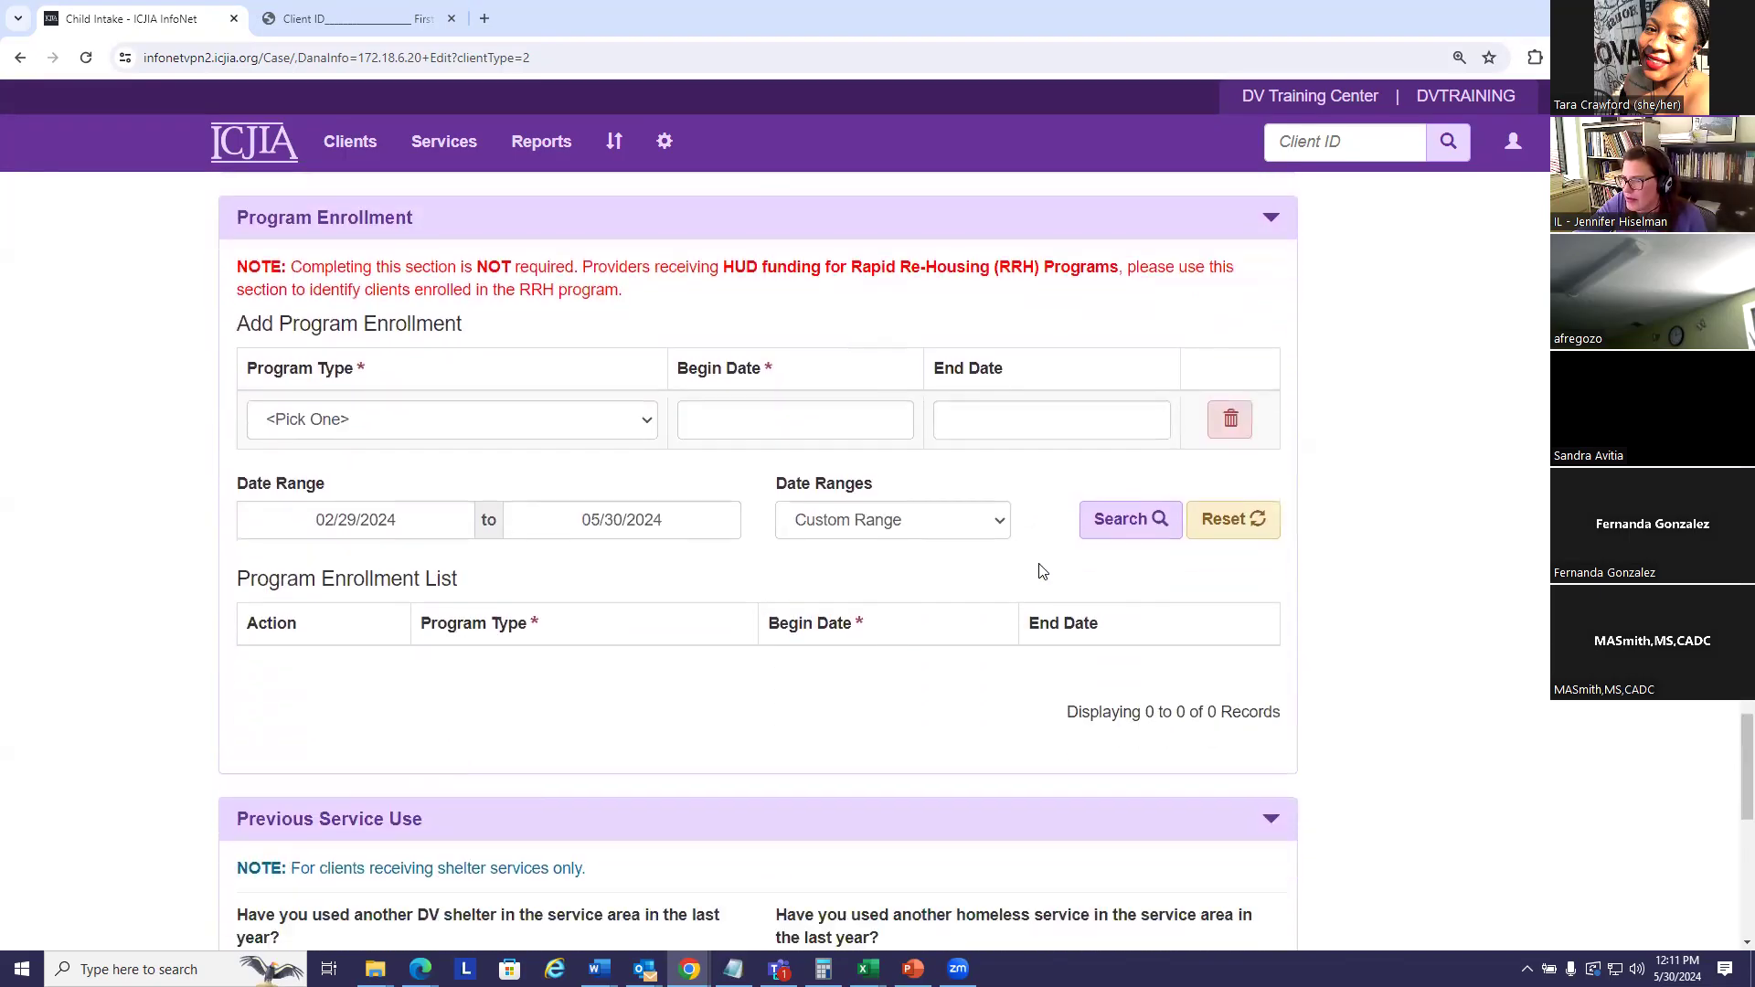
pyautogui.moveTo(1747, 835); pyautogui.dragTo(1746, 300)
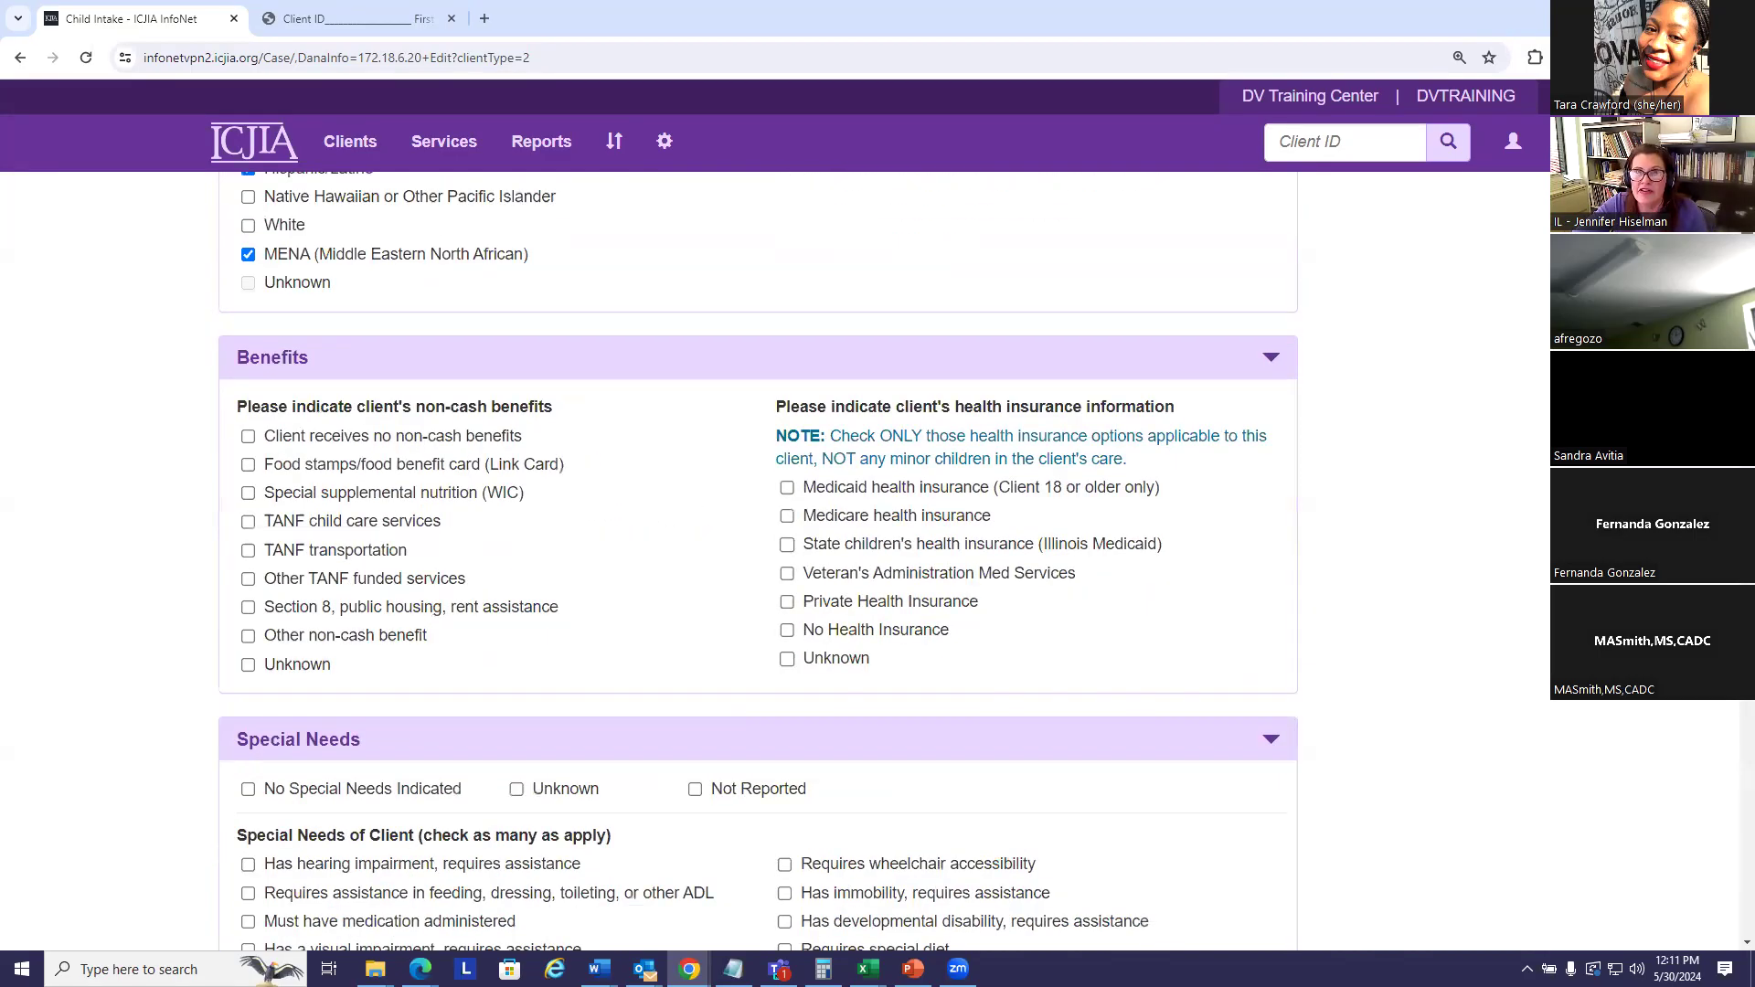
pyautogui.moveTo(1746, 300); pyautogui.dragTo(1747, 234)
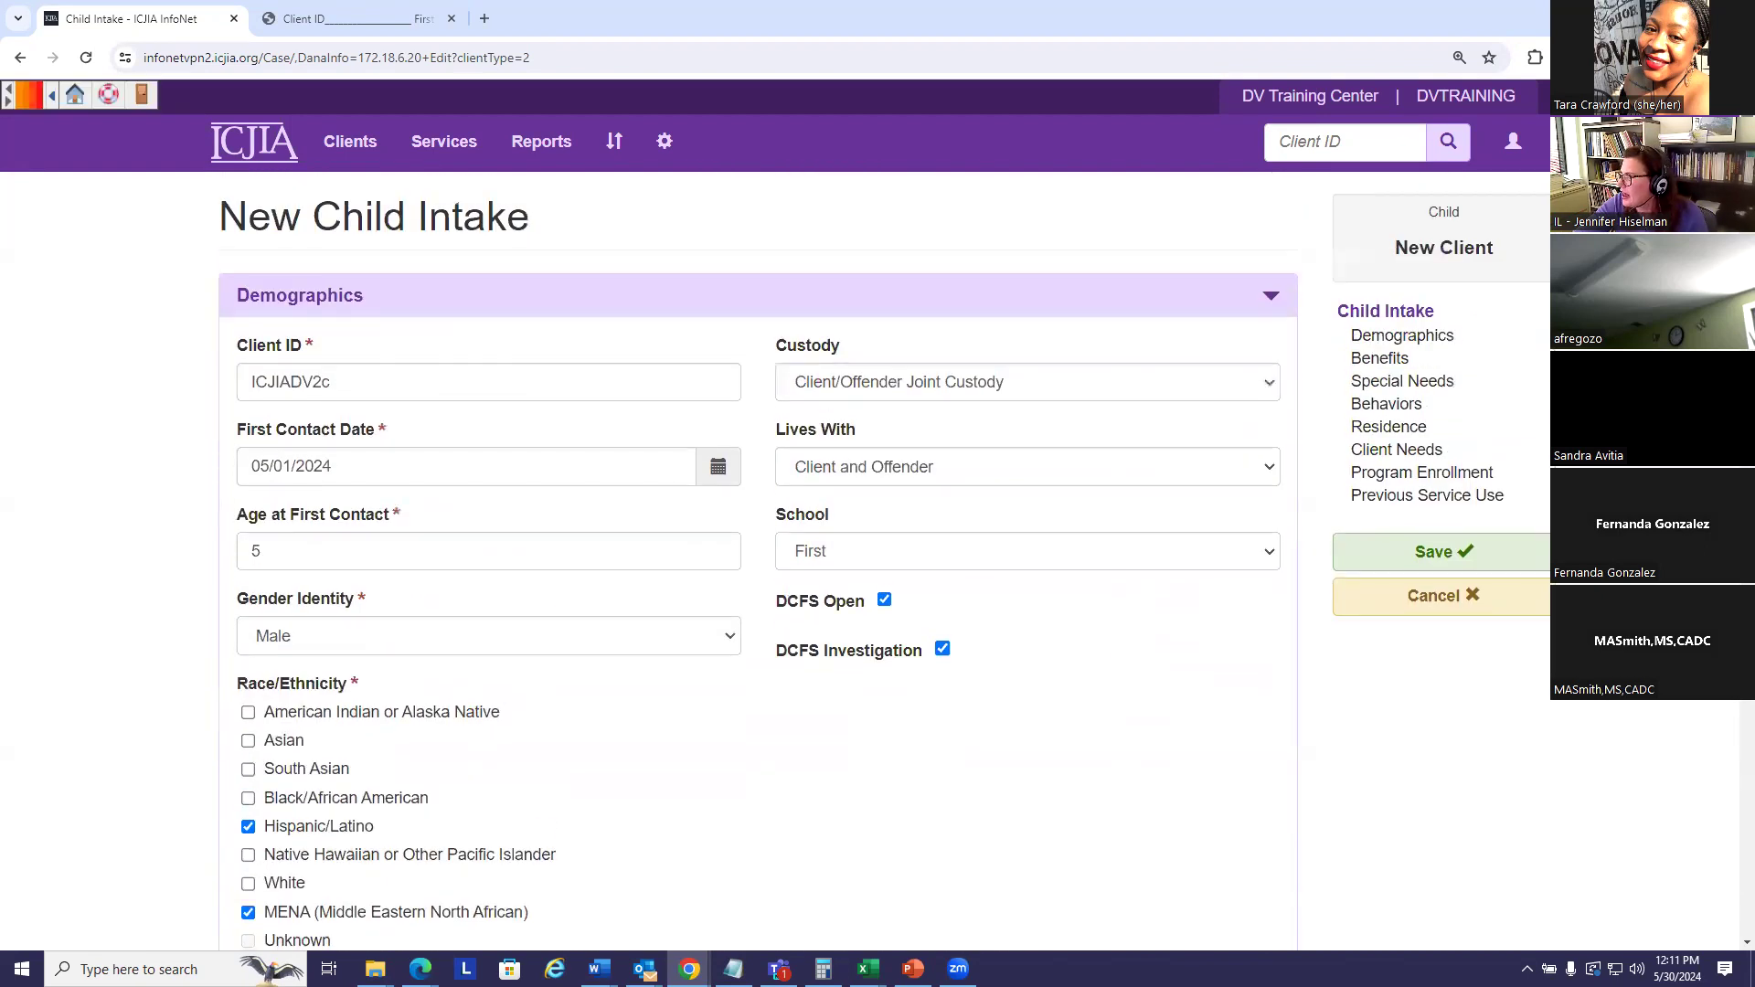
# - Save the new child intake record with the green Save button
pyautogui.click(1439, 553)
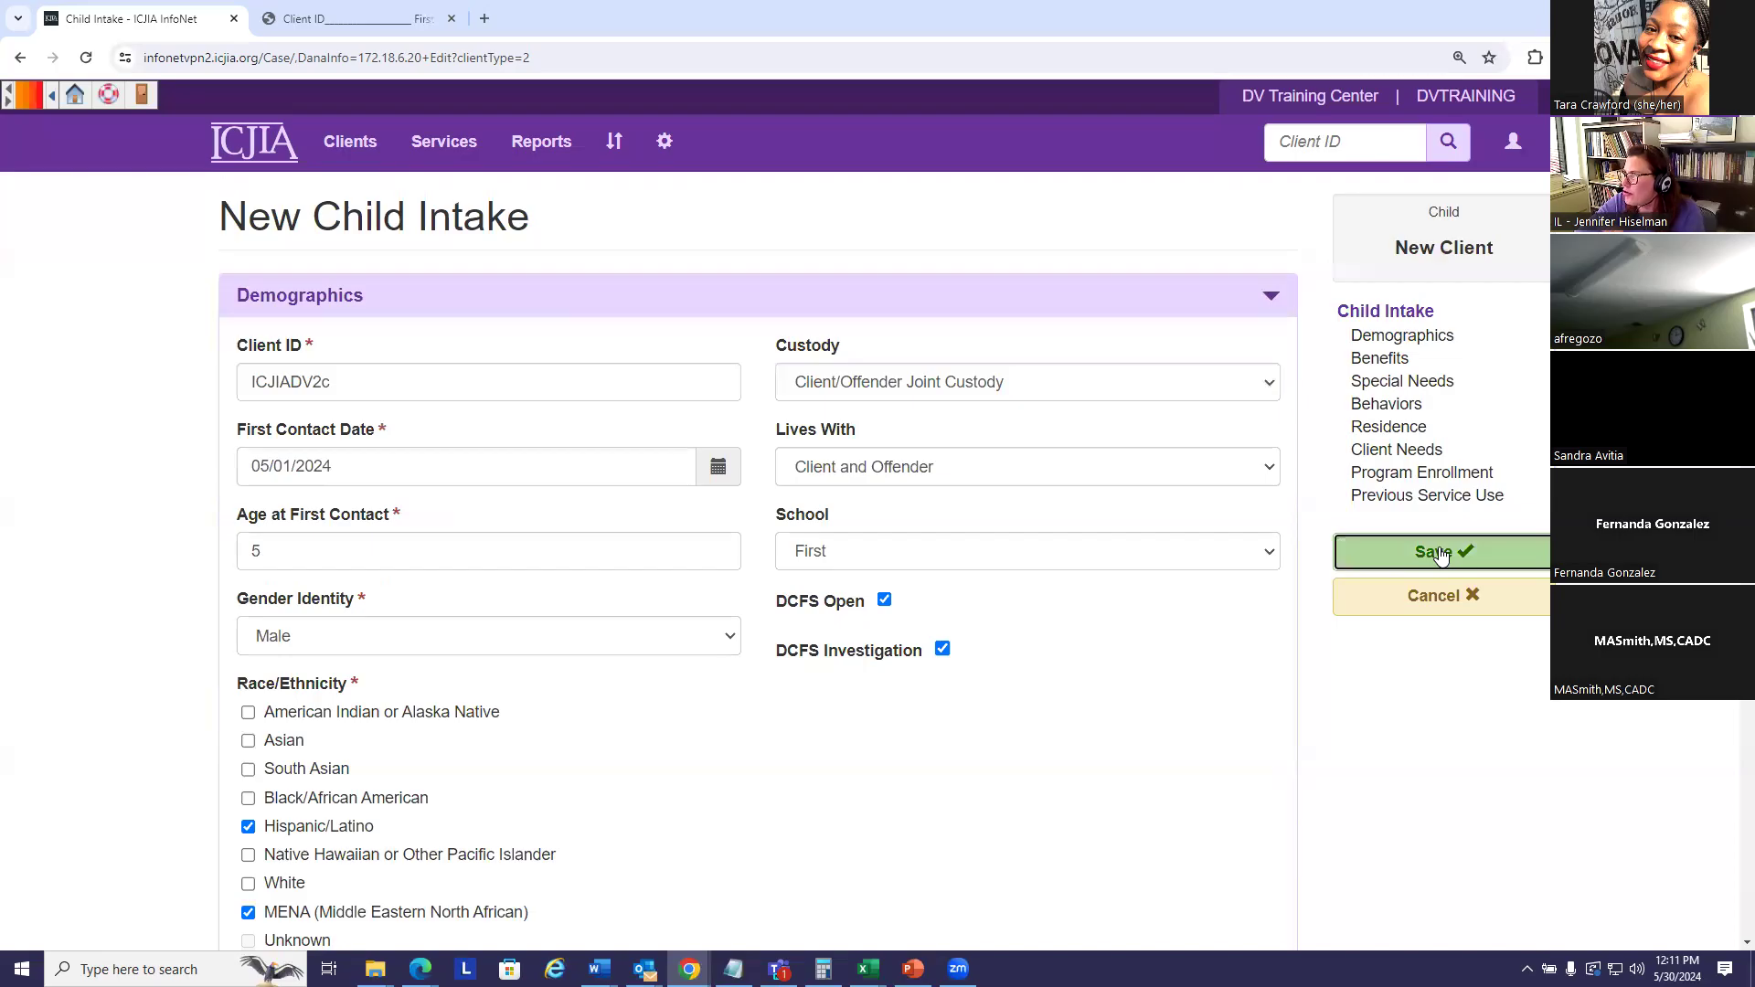